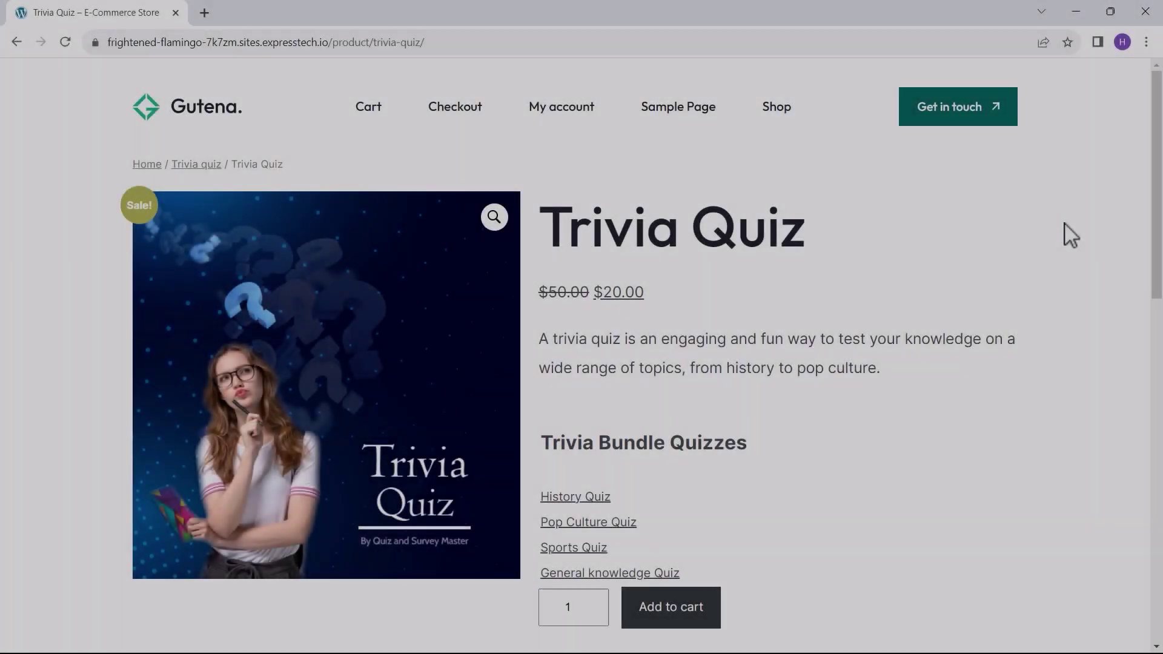
Close the store preview, launch a fresh InstaWP site instantly, and log into its admin dashboard.
{"action": "scroll", "coordinate": [1065, 238], "scroll_direction": "down", "scroll_amount": 6}
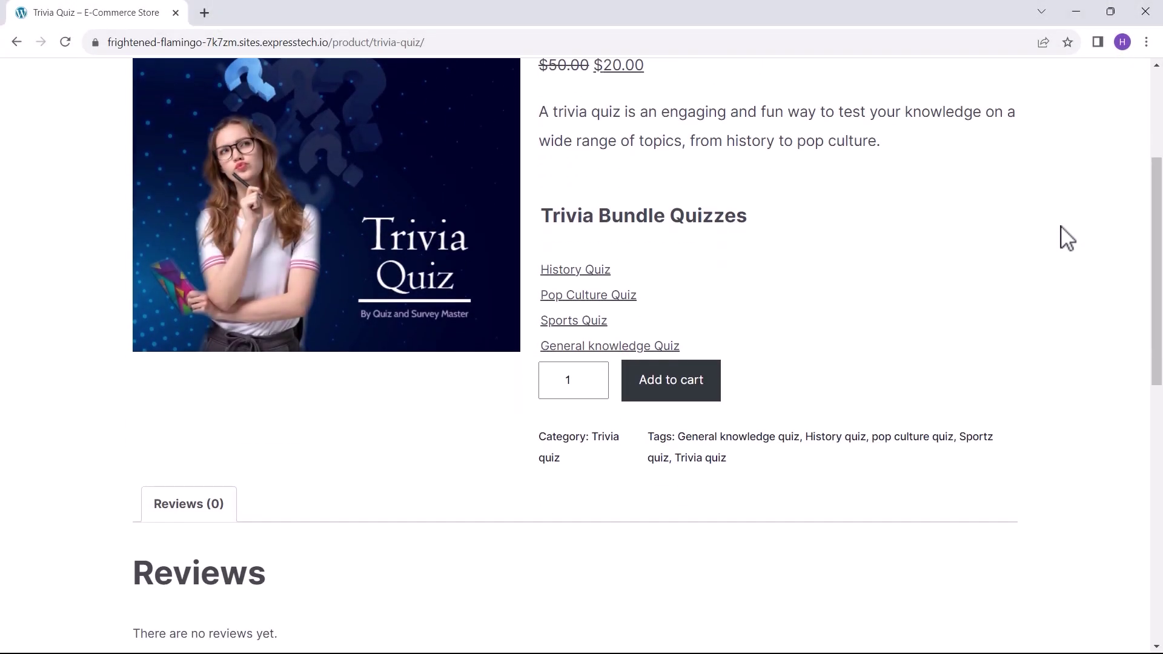
{"action": "scroll", "coordinate": [1065, 237], "scroll_direction": "down", "scroll_amount": 8}
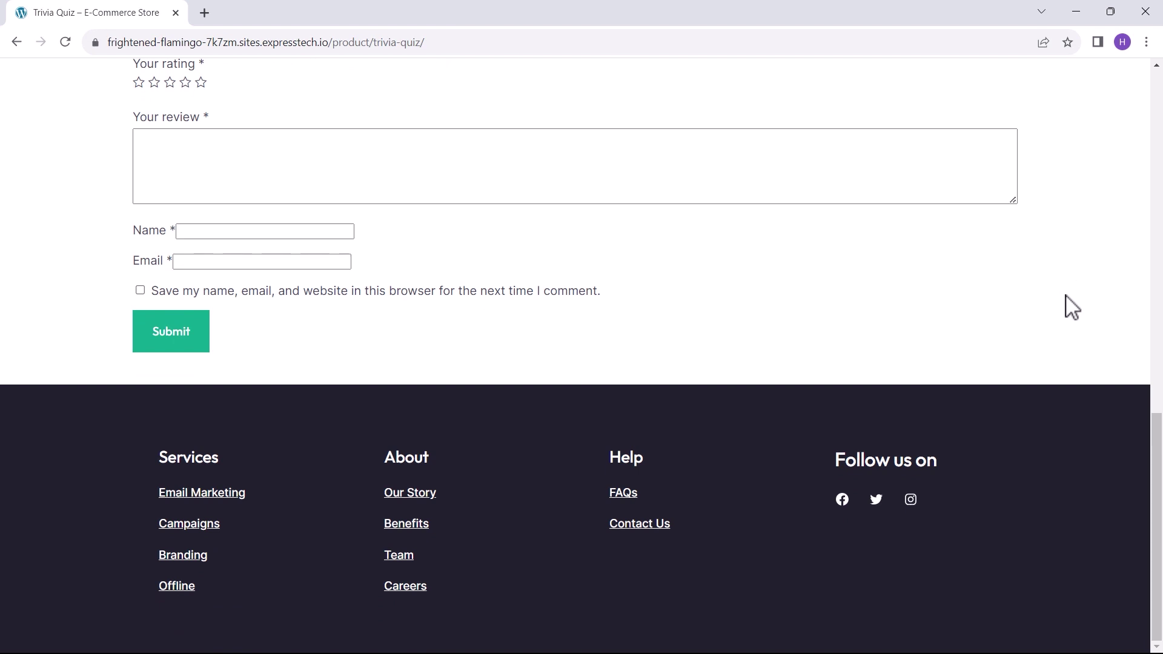
{"action": "scroll", "coordinate": [1072, 307], "scroll_direction": "up", "scroll_amount": 2}
{"action": "scroll", "coordinate": [1072, 307], "scroll_direction": "up", "scroll_amount": 9}
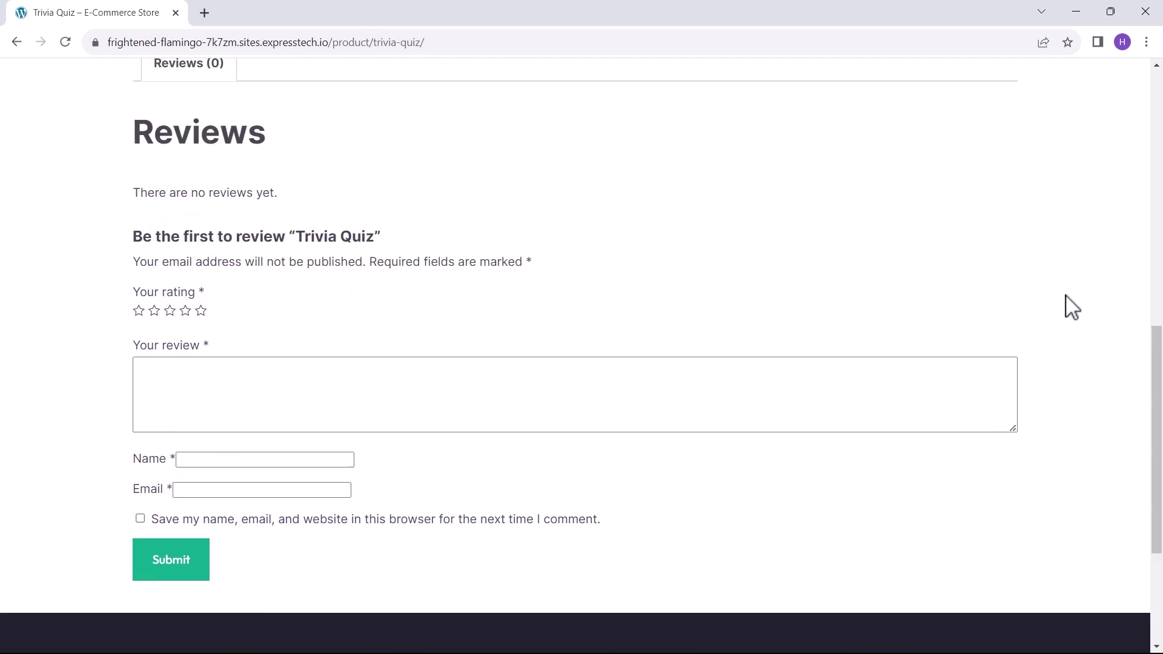
{"action": "scroll", "coordinate": [1072, 307], "scroll_direction": "up", "scroll_amount": 3}
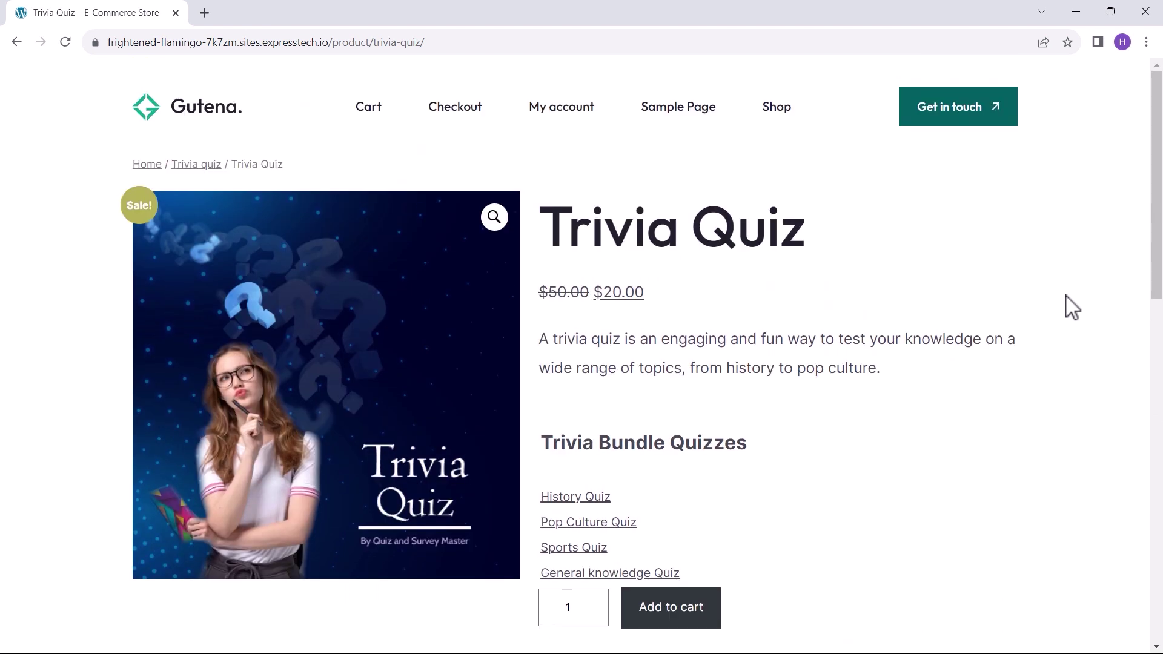
{"action": "left_click", "coordinate": [175, 12]}
{"action": "left_click", "coordinate": [987, 97]}
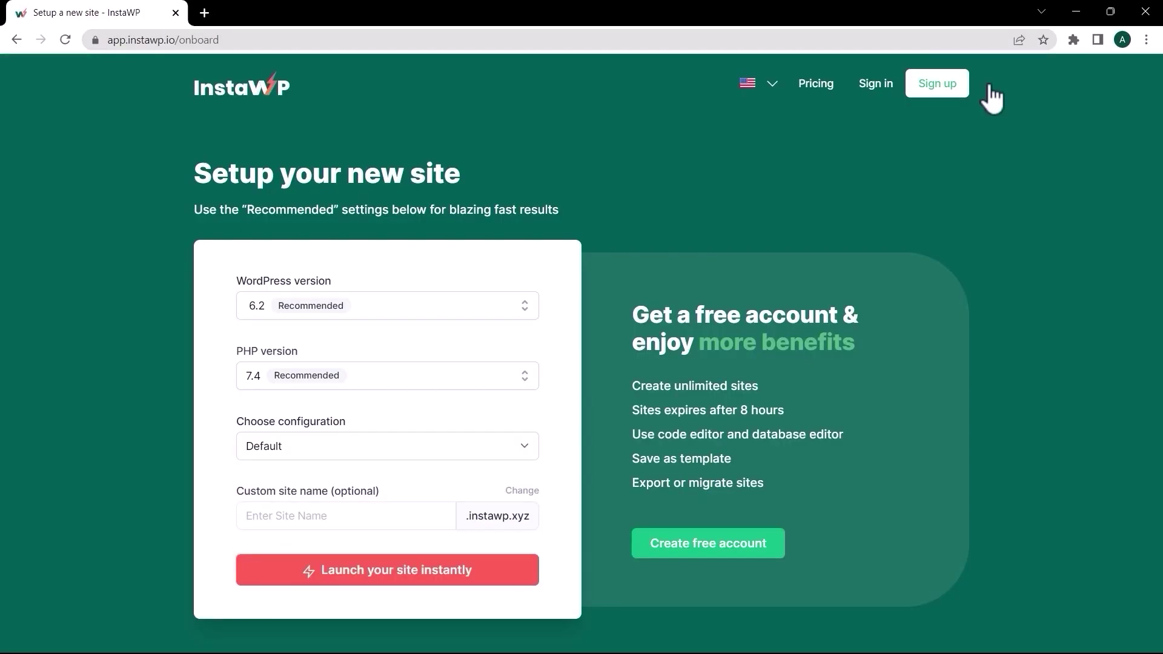
{"action": "left_click", "coordinate": [385, 570]}
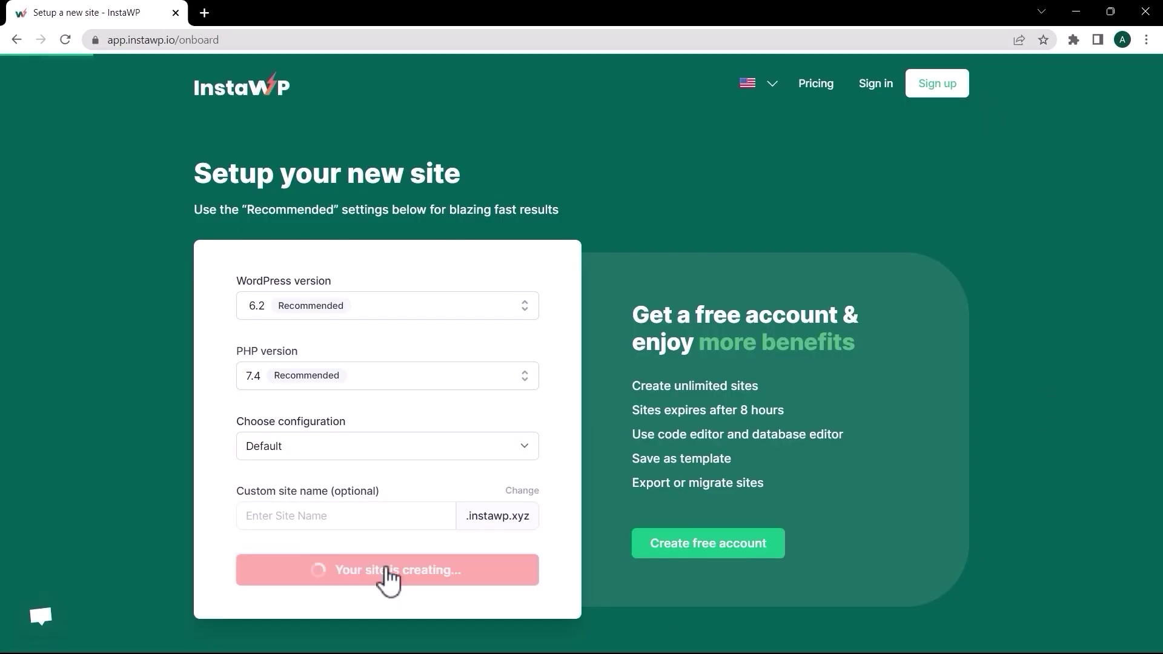
{"action": "left_click", "coordinate": [385, 579]}
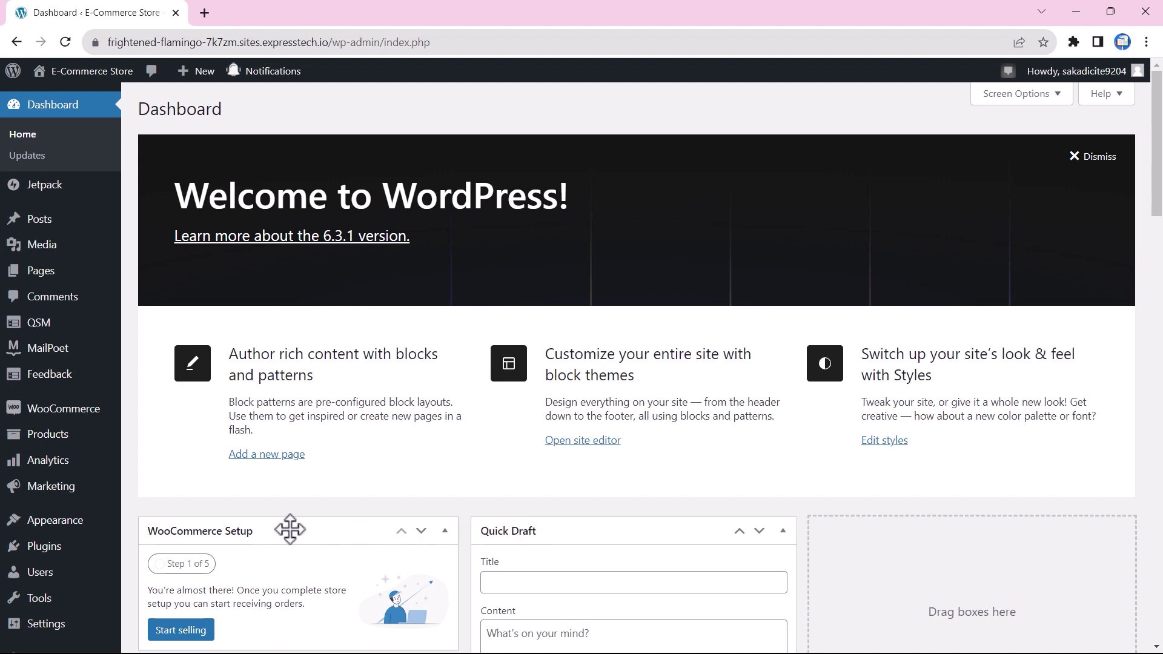
Upload qsm-woocommerce-integration-1.0.1.zip through Plugins > Add New and install it.
{"action": "mouse_move", "coordinate": [59, 551]}
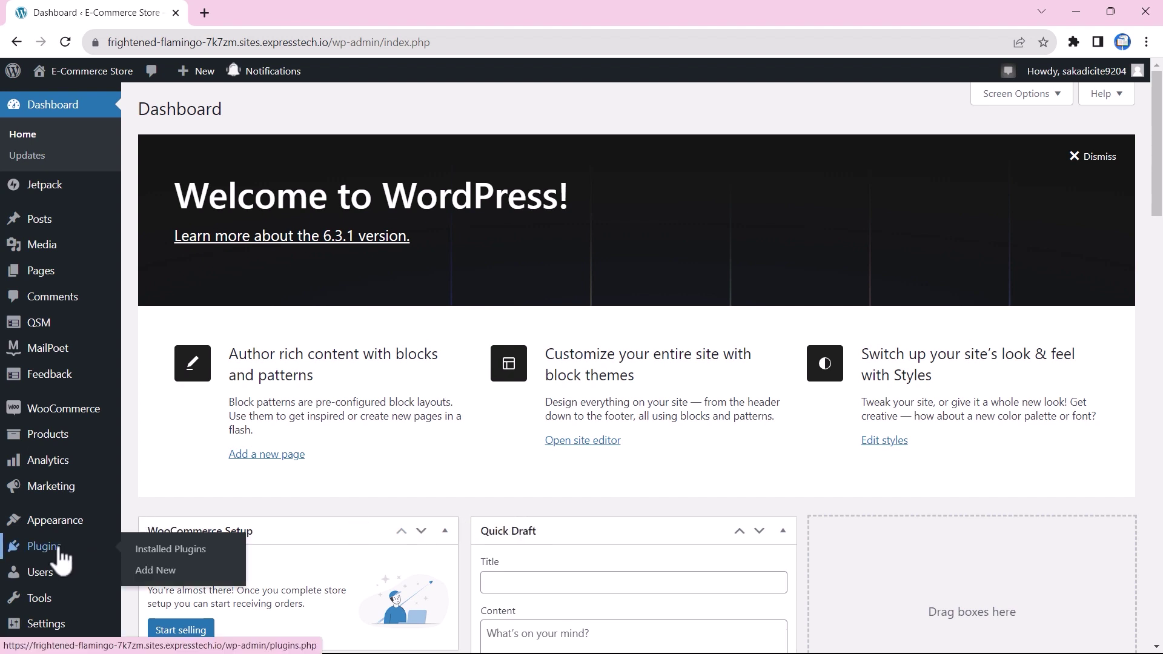
{"action": "left_click", "coordinate": [157, 572]}
{"action": "left_click", "coordinate": [282, 116]}
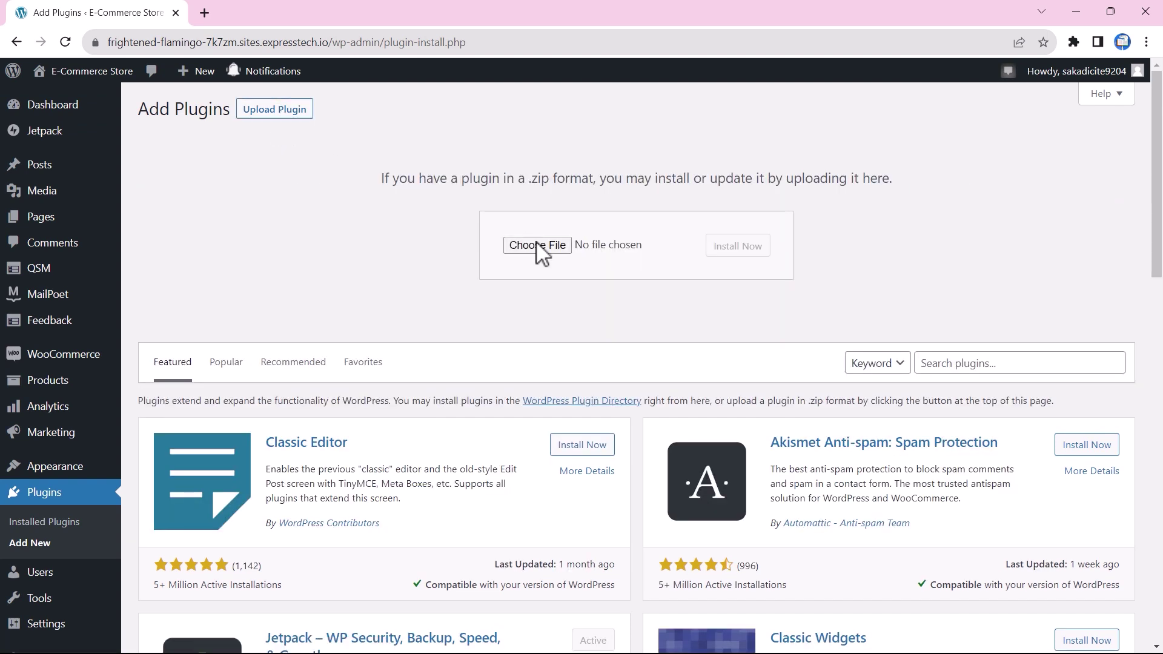
{"action": "left_click", "coordinate": [537, 246]}
{"action": "left_click", "coordinate": [496, 218]}
{"action": "left_click", "coordinate": [672, 433]}
{"action": "left_click", "coordinate": [732, 246]}
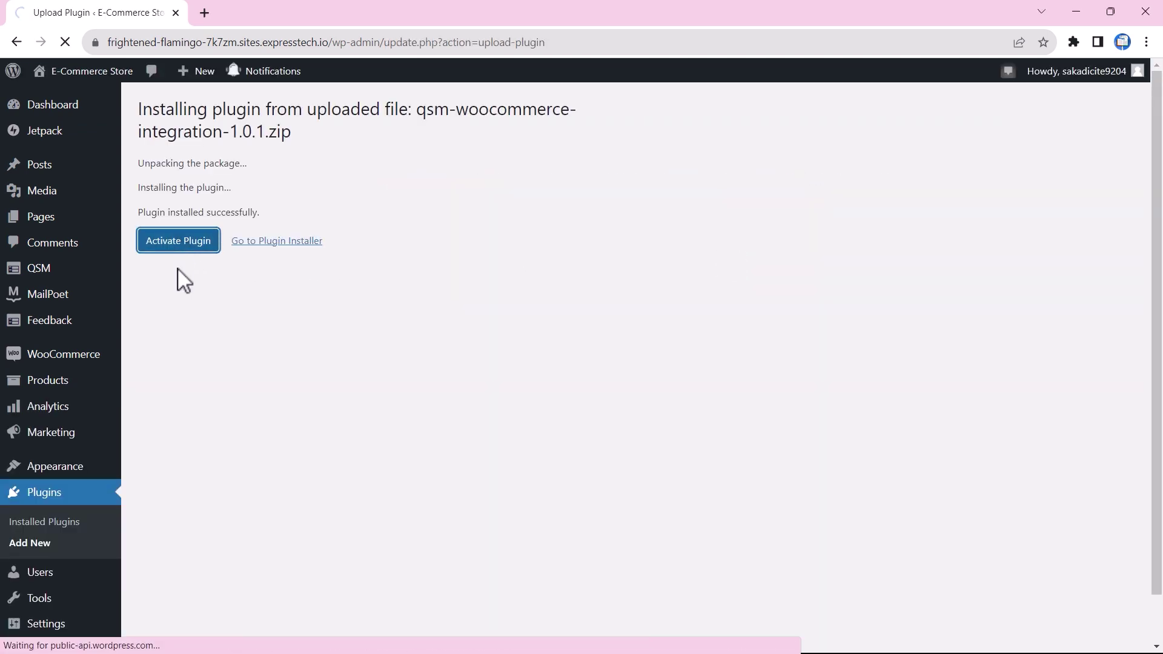
Activate the QSM WooCommerce integration plugin and list the QSM Quizzes & Surveys.
{"action": "left_click", "coordinate": [178, 241]}
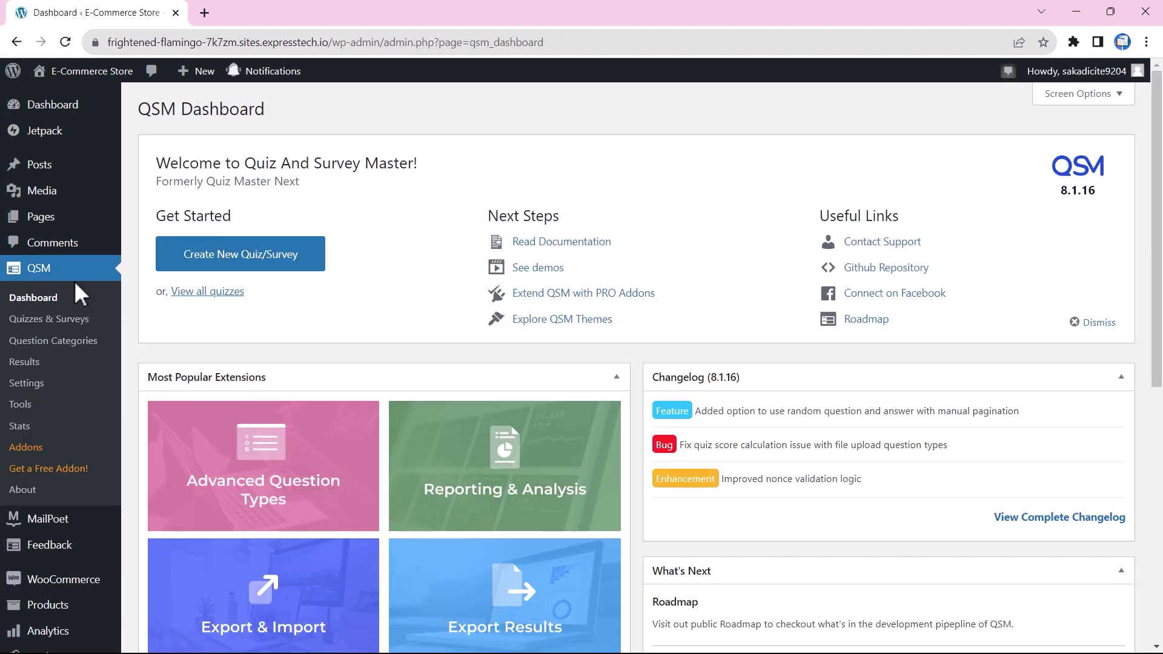
{"action": "left_click", "coordinate": [63, 325]}
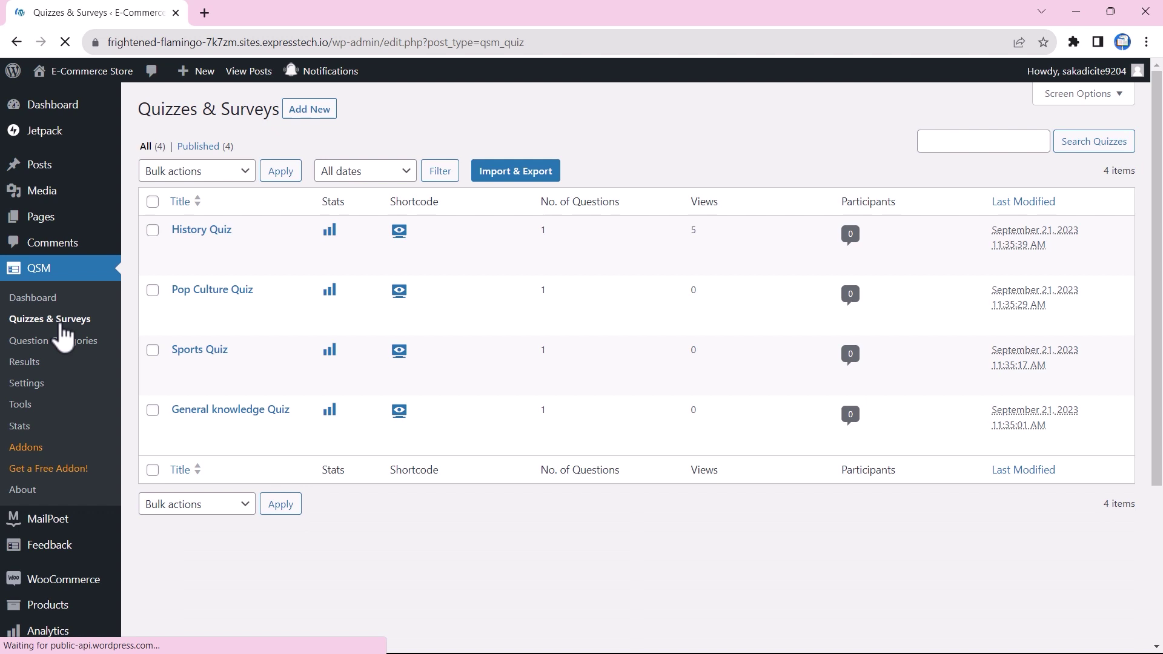
{"action": "mouse_move", "coordinate": [212, 252]}
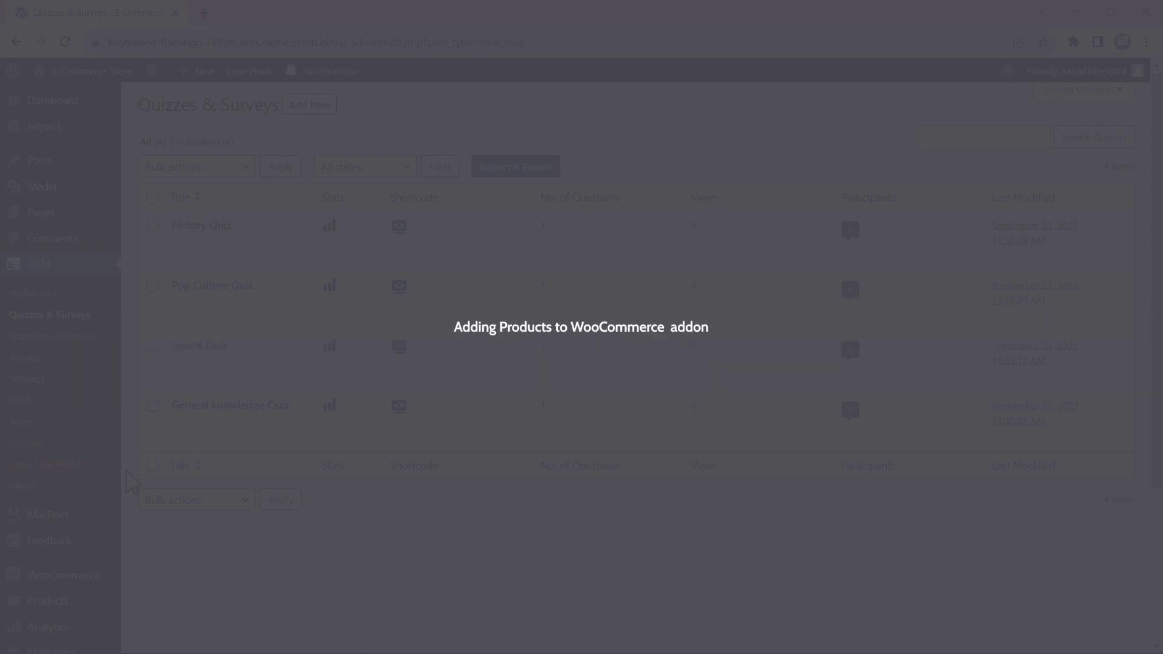
Create a new product titled 'Trivia Quiz'.
{"action": "scroll", "coordinate": [121, 485], "scroll_direction": "down", "scroll_amount": 1}
{"action": "mouse_move", "coordinate": [44, 537]}
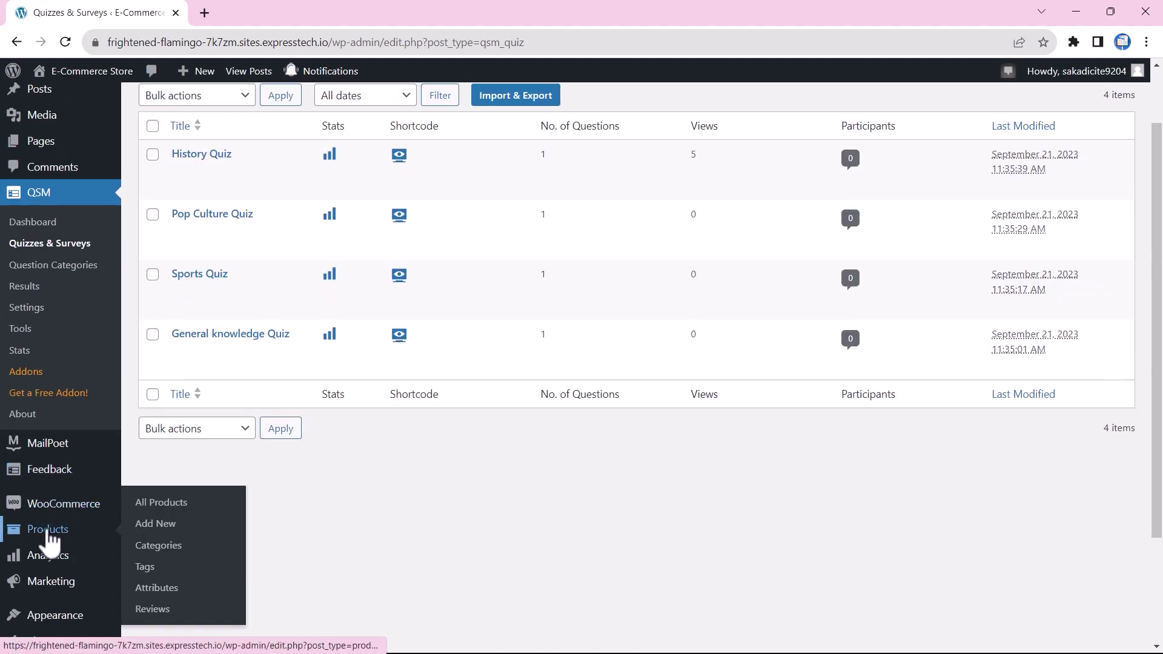
{"action": "left_click", "coordinate": [157, 525]}
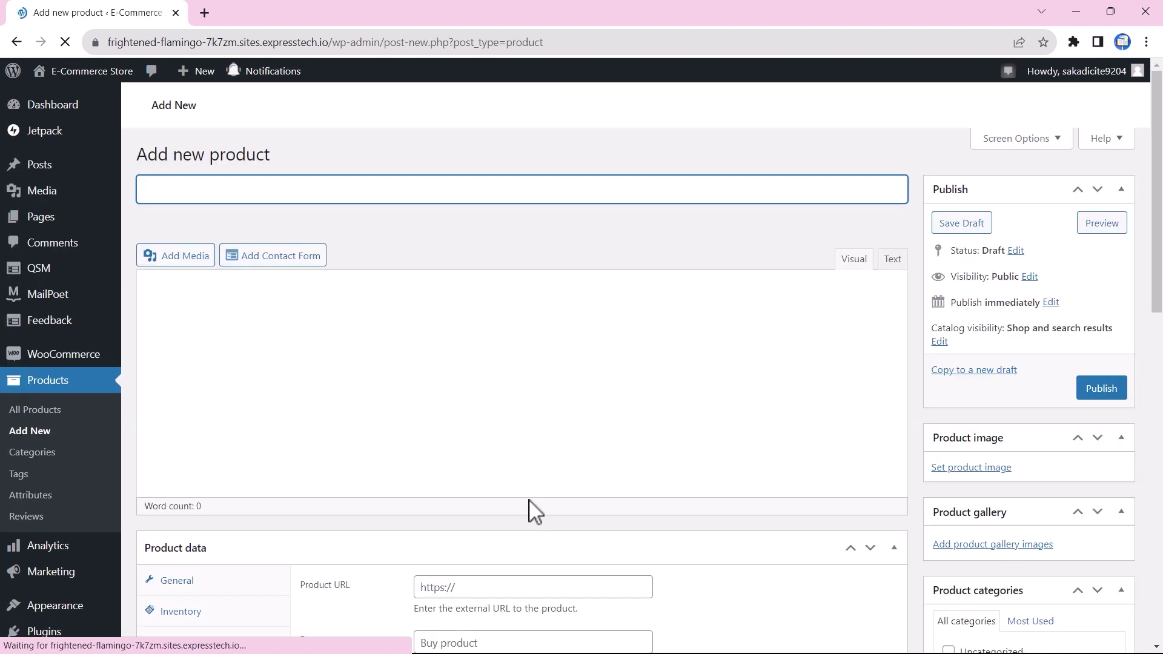
{"action": "type", "text": "Trivi"}
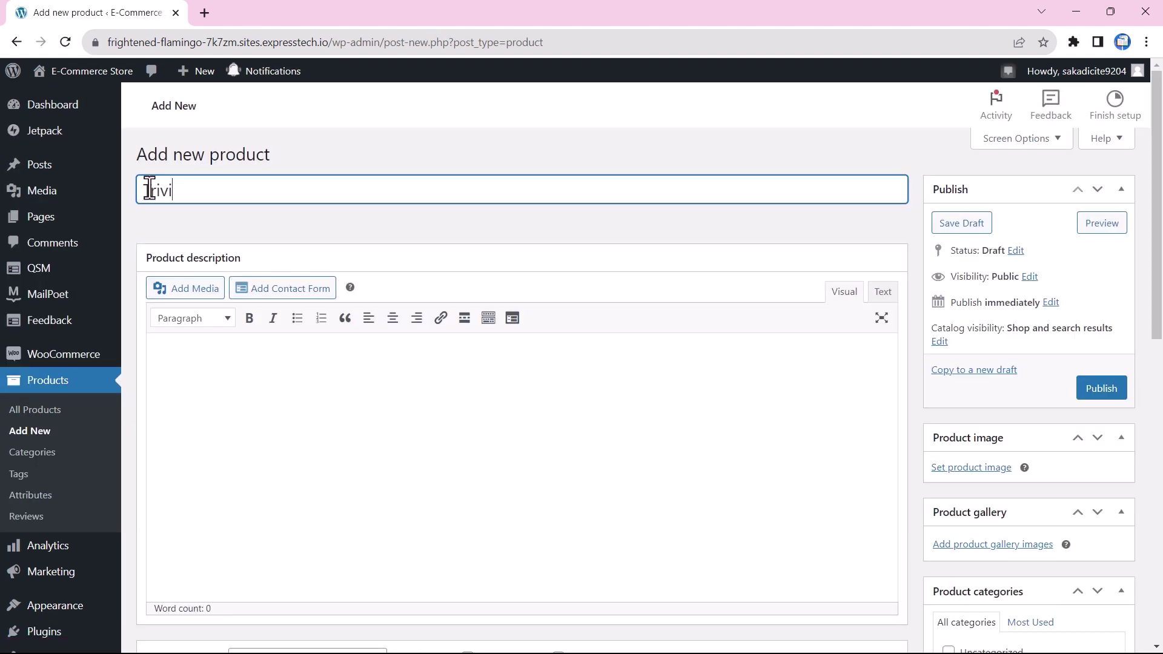
{"action": "type", "text": "a Quiz"}
Set the regular price to 50 and sale price to 20, without scheduling sale dates.
{"action": "scroll", "coordinate": [456, 427], "scroll_direction": "down", "scroll_amount": 3}
{"action": "scroll", "coordinate": [456, 426], "scroll_direction": "down", "scroll_amount": 3}
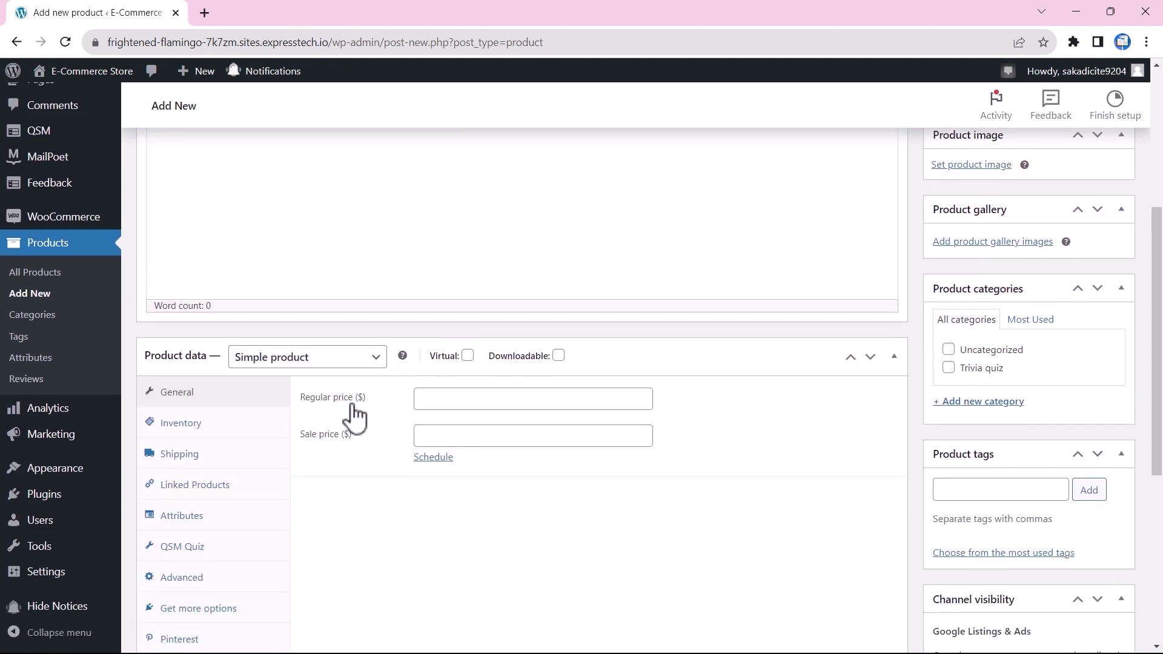
{"action": "left_click", "coordinate": [433, 398]}
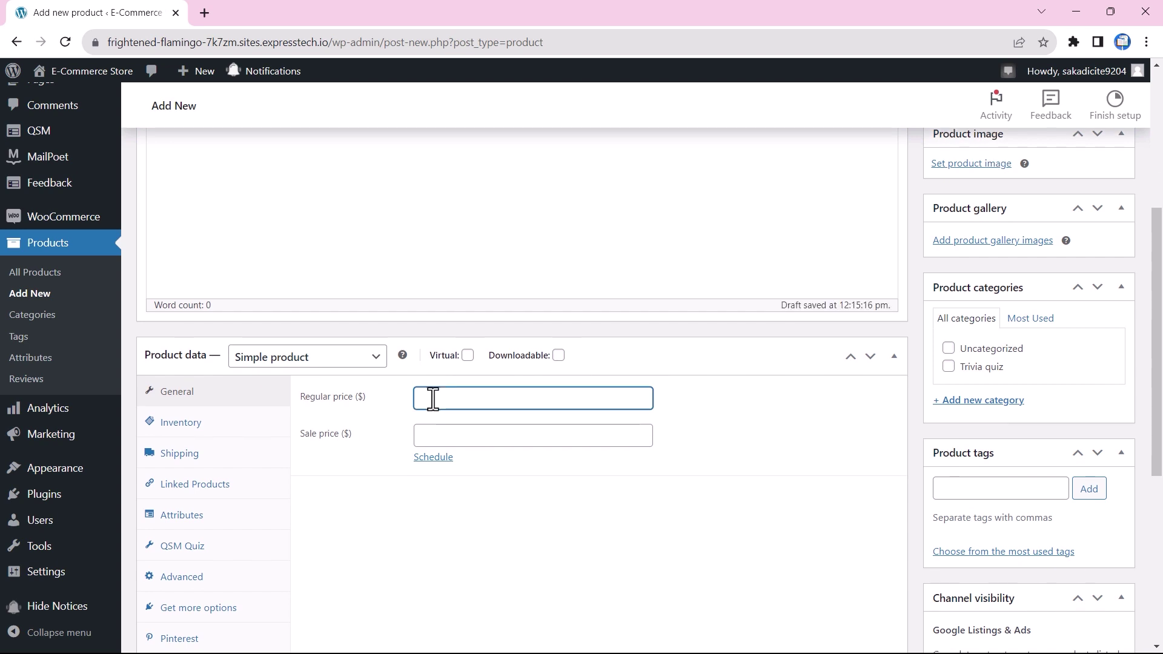
{"action": "type", "text": "50"}
{"action": "left_click", "coordinate": [430, 436]}
{"action": "type", "text": "20"}
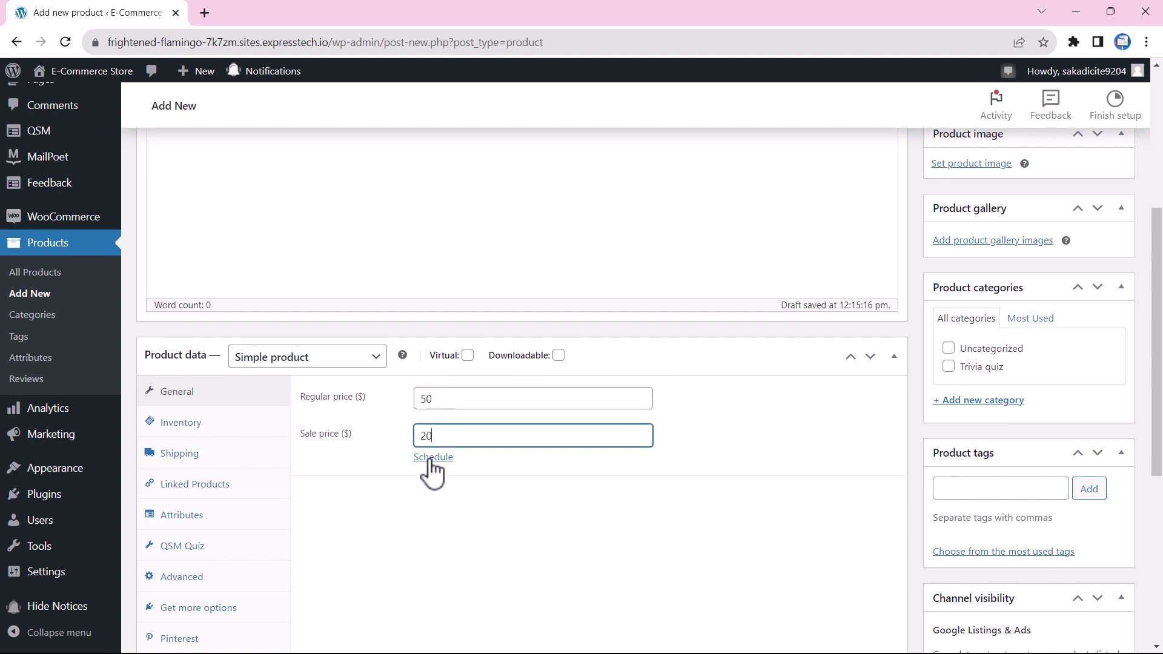
{"action": "left_click", "coordinate": [431, 458]}
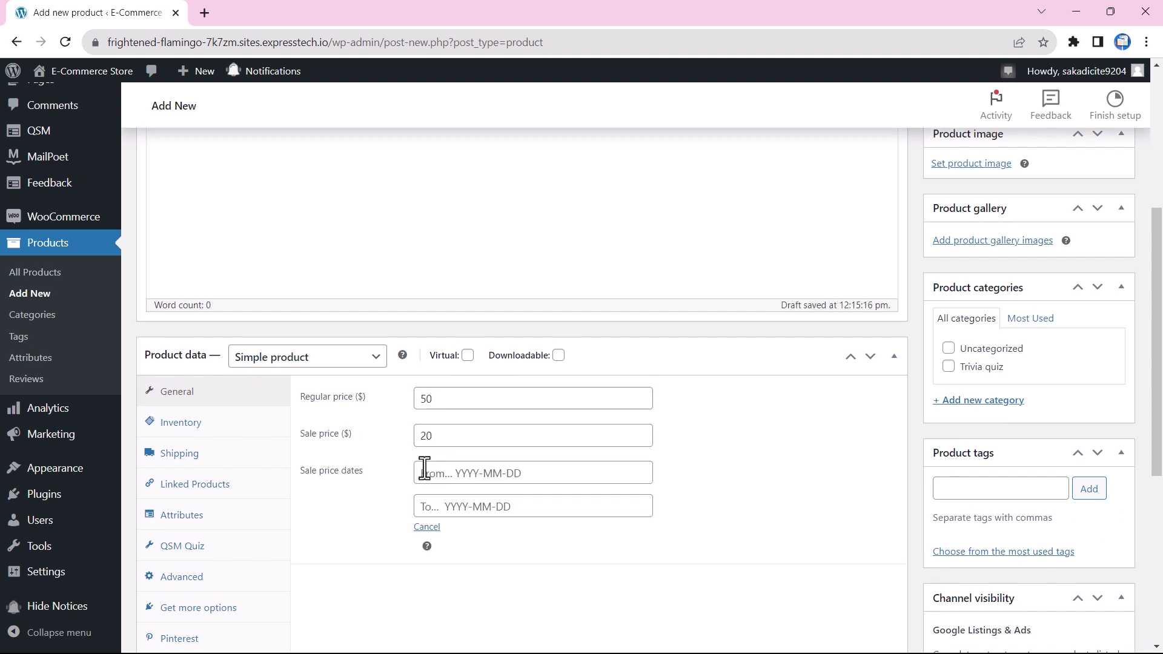
{"action": "left_click", "coordinate": [424, 527]}
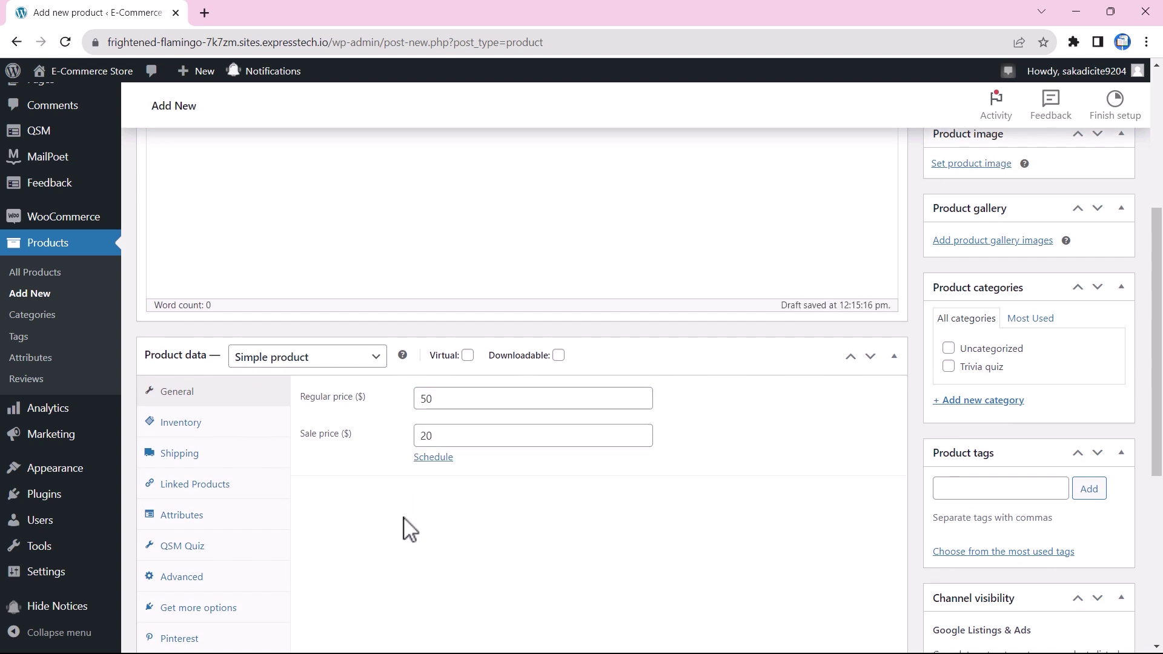
Link the History, Pop Culture, Sports and General knowledge quizzes in the QSM Quiz tab.
{"action": "left_click", "coordinate": [185, 551]}
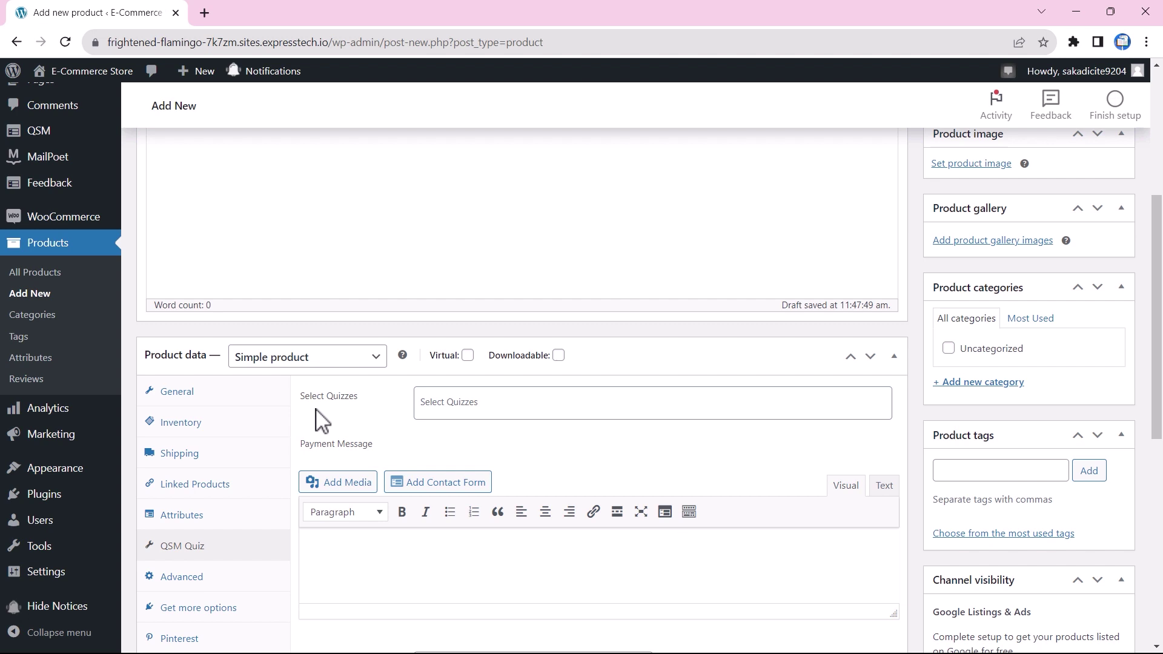
{"action": "left_click", "coordinate": [451, 406]}
{"action": "left_click", "coordinate": [451, 433]}
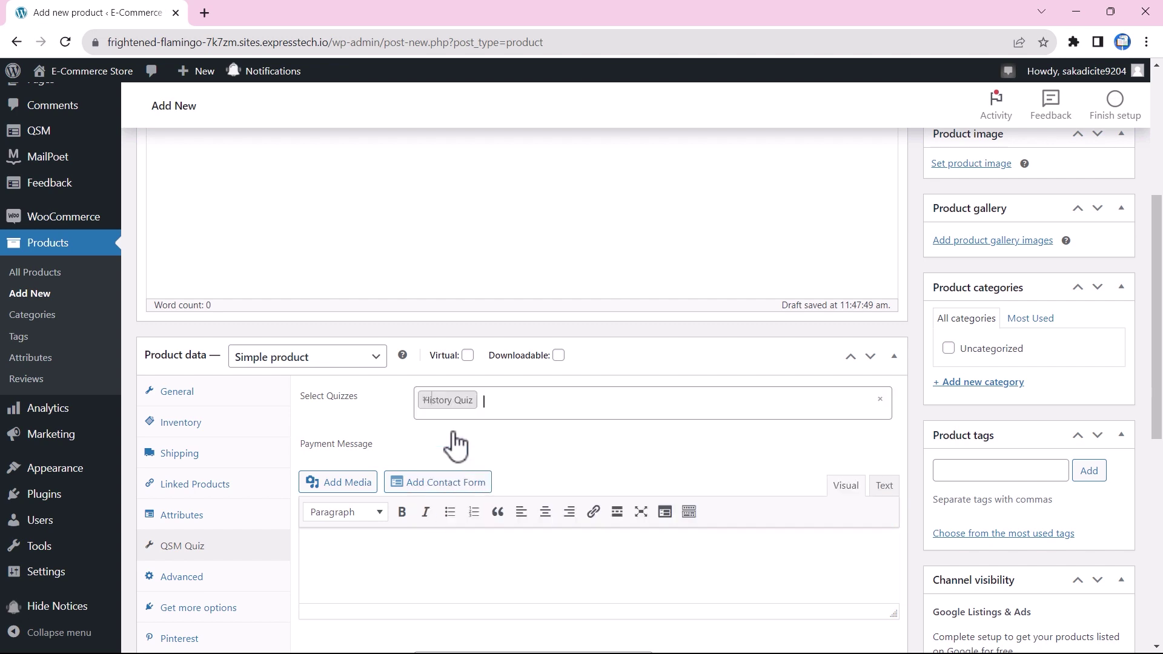
{"action": "left_click", "coordinate": [509, 401]}
{"action": "left_click", "coordinate": [482, 470]}
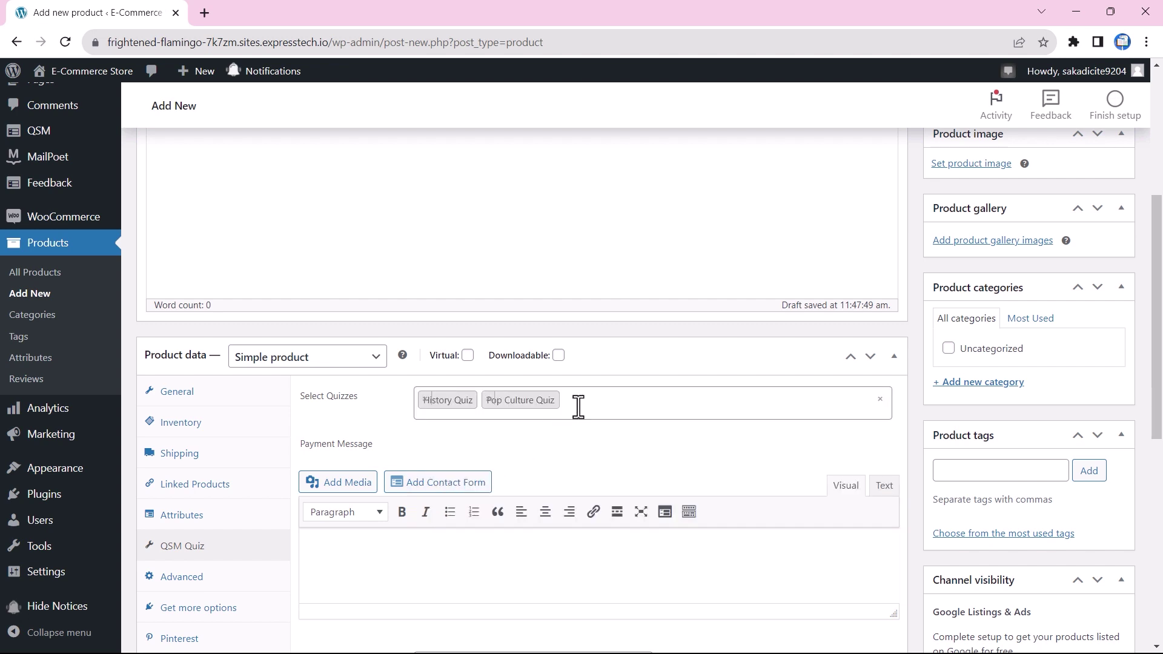
{"action": "left_click", "coordinate": [575, 404]}
{"action": "left_click", "coordinate": [555, 488]}
{"action": "left_click", "coordinate": [644, 398]}
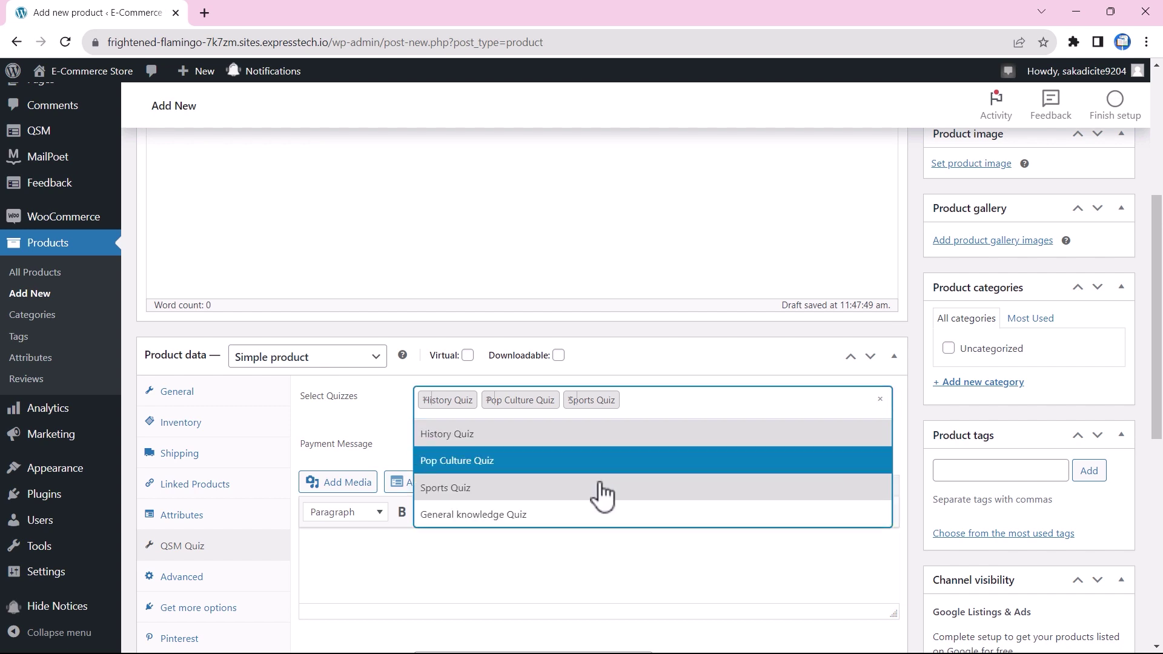
{"action": "left_click", "coordinate": [569, 522]}
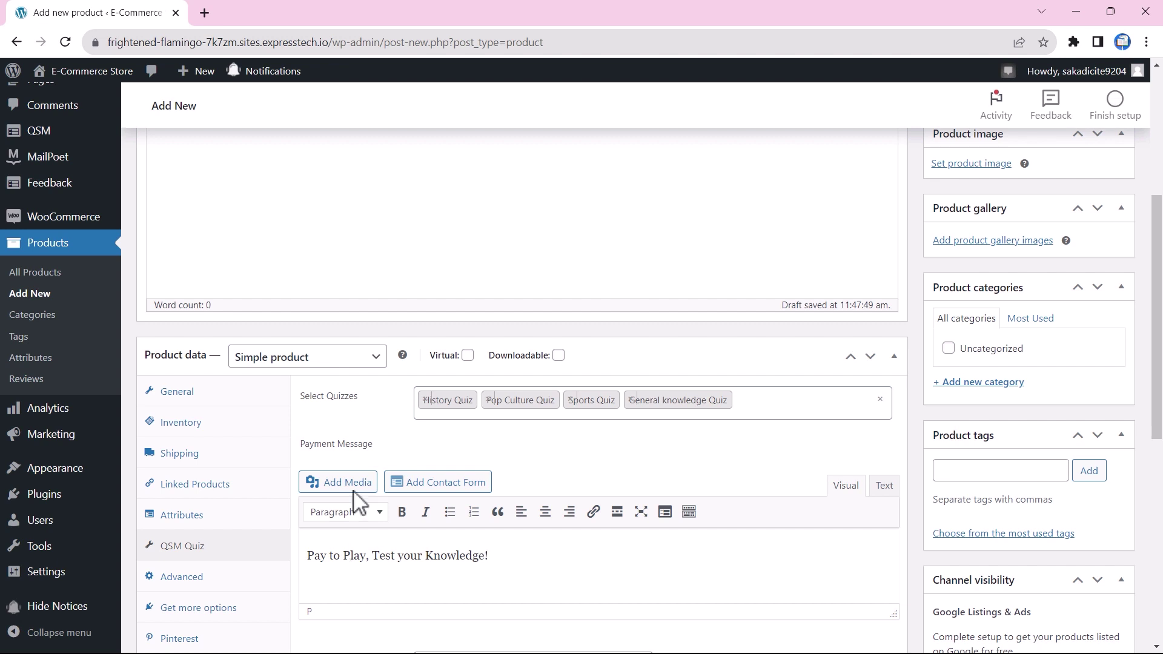
Head the quiz list 'Trivia Bundle Quizzes' and show quizzes on the product page and in cart/checkout.
{"action": "scroll", "coordinate": [420, 545], "scroll_direction": "down", "scroll_amount": 2}
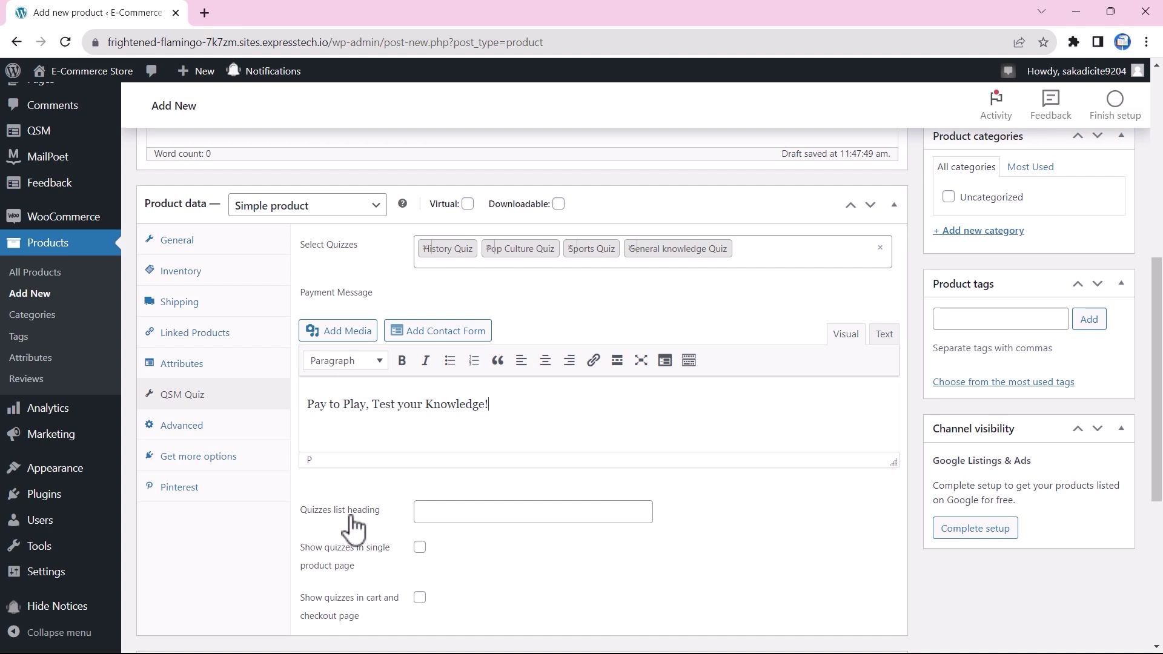
{"action": "left_click", "coordinate": [464, 513]}
{"action": "type", "text": "Trivia Bundle Quizzes"}
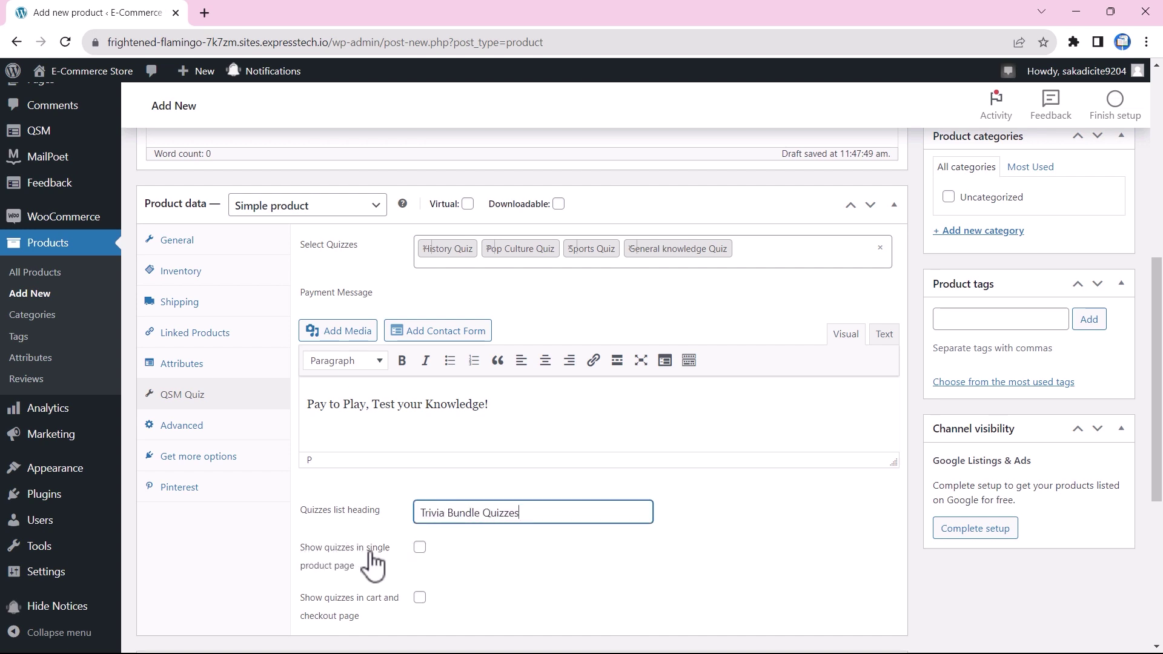
{"action": "left_click", "coordinate": [420, 548]}
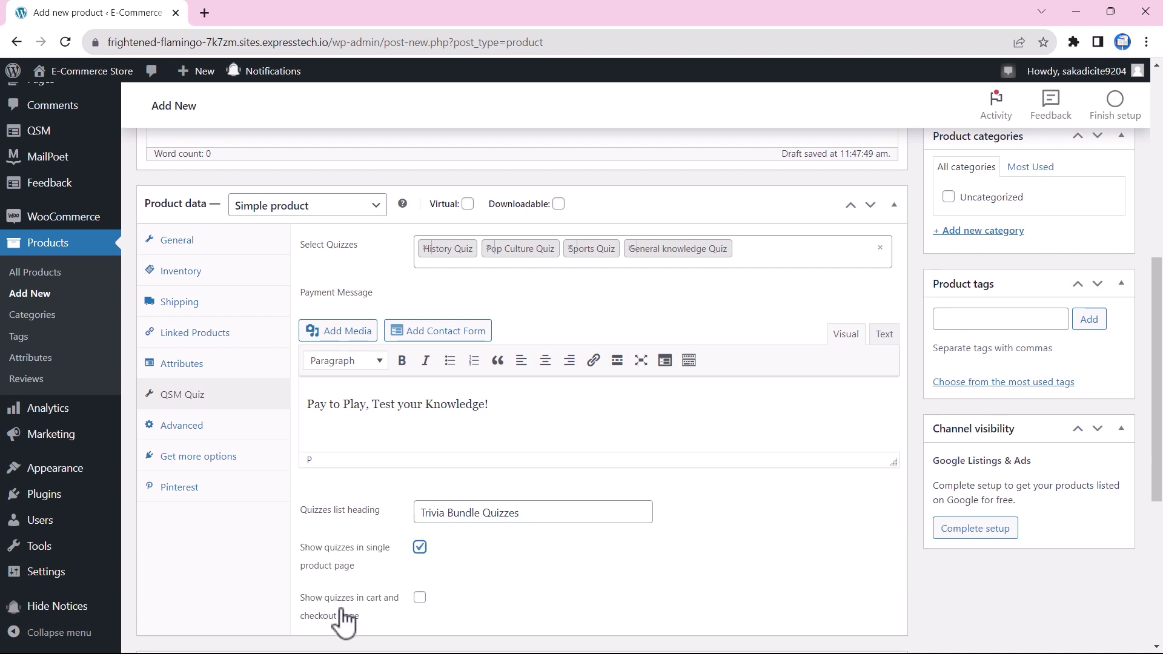
{"action": "left_click", "coordinate": [420, 598]}
Set Trivia-Quiz-01.png from the Media Library as the product image.
{"action": "scroll", "coordinate": [636, 576], "scroll_direction": "up", "scroll_amount": 4}
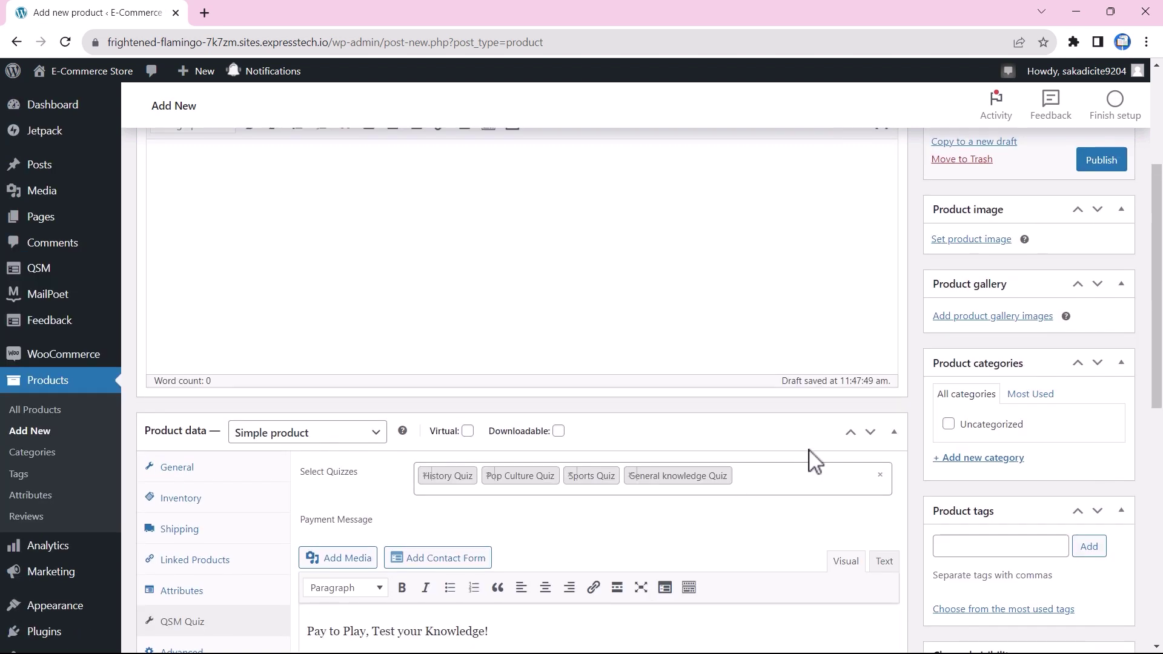
{"action": "left_click", "coordinate": [971, 240]}
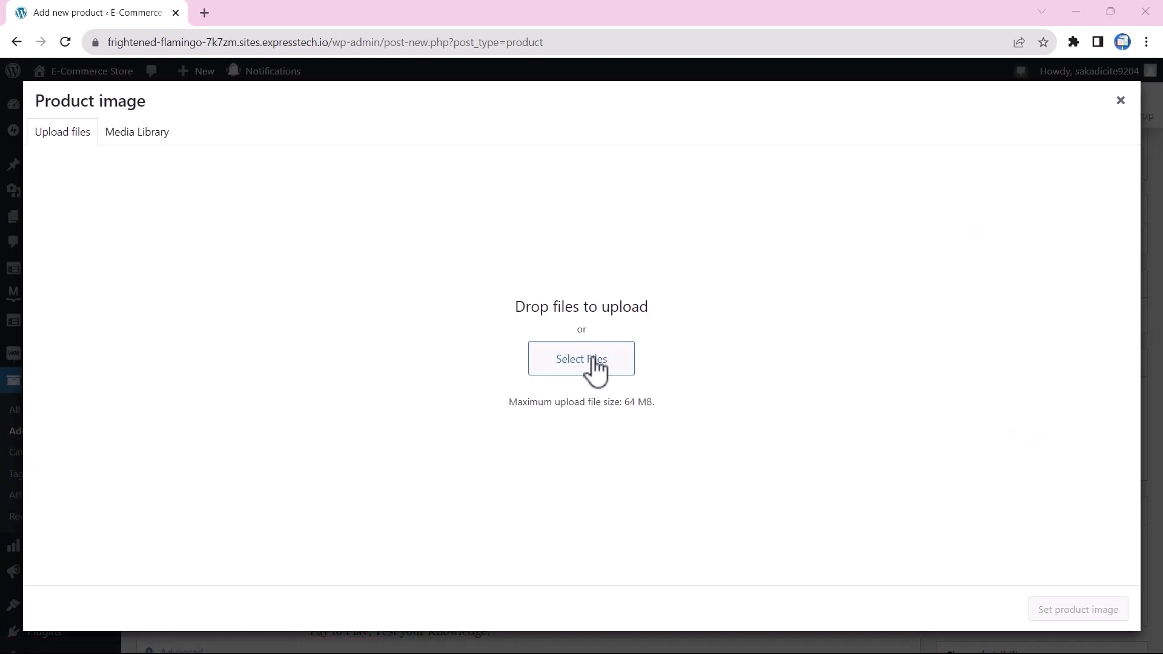
{"action": "left_click", "coordinate": [138, 134]}
{"action": "left_click", "coordinate": [104, 257]}
{"action": "scroll", "coordinate": [991, 576], "scroll_direction": "down", "scroll_amount": 1}
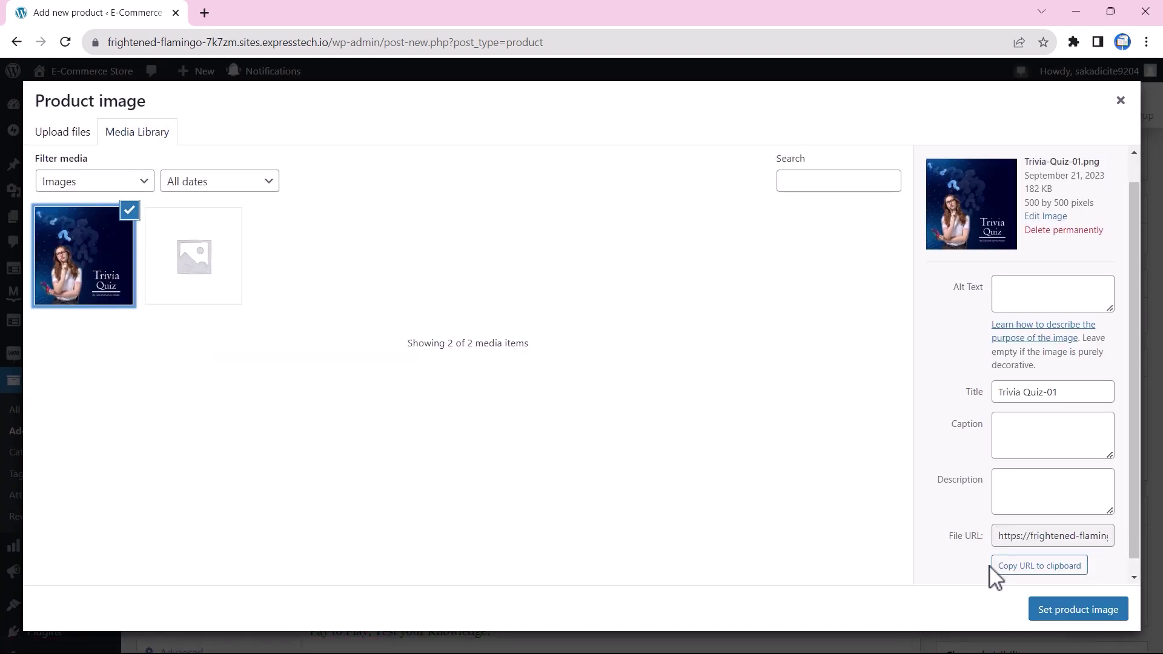
{"action": "left_click", "coordinate": [1077, 609]}
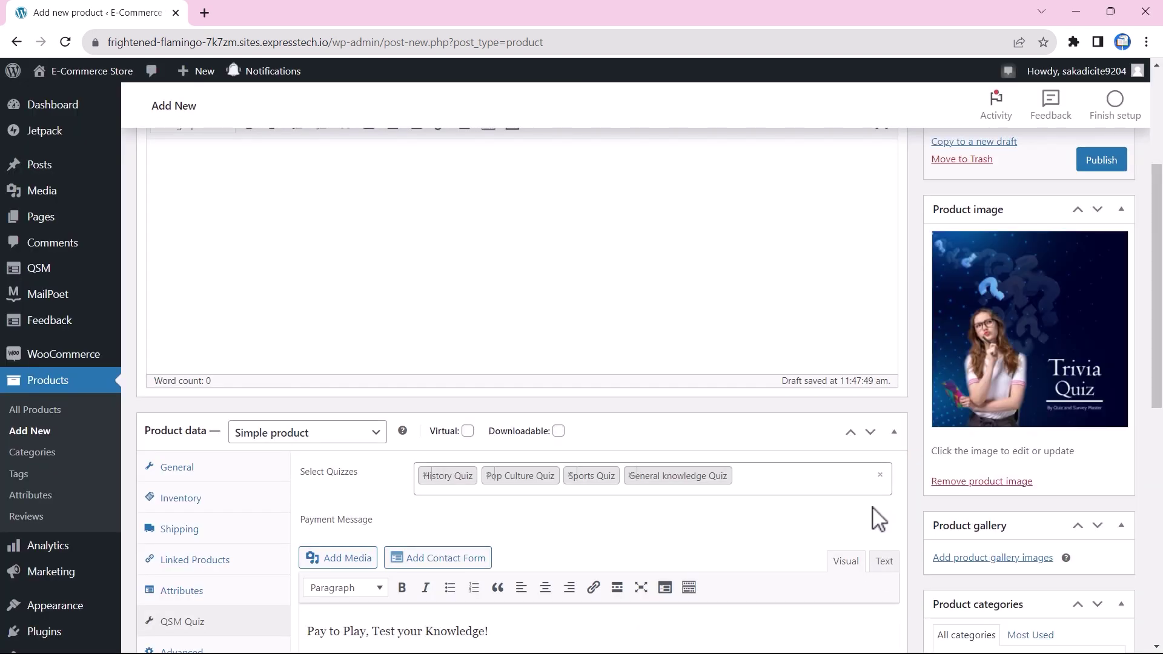
{"action": "scroll", "coordinate": [877, 517], "scroll_direction": "down", "scroll_amount": 1}
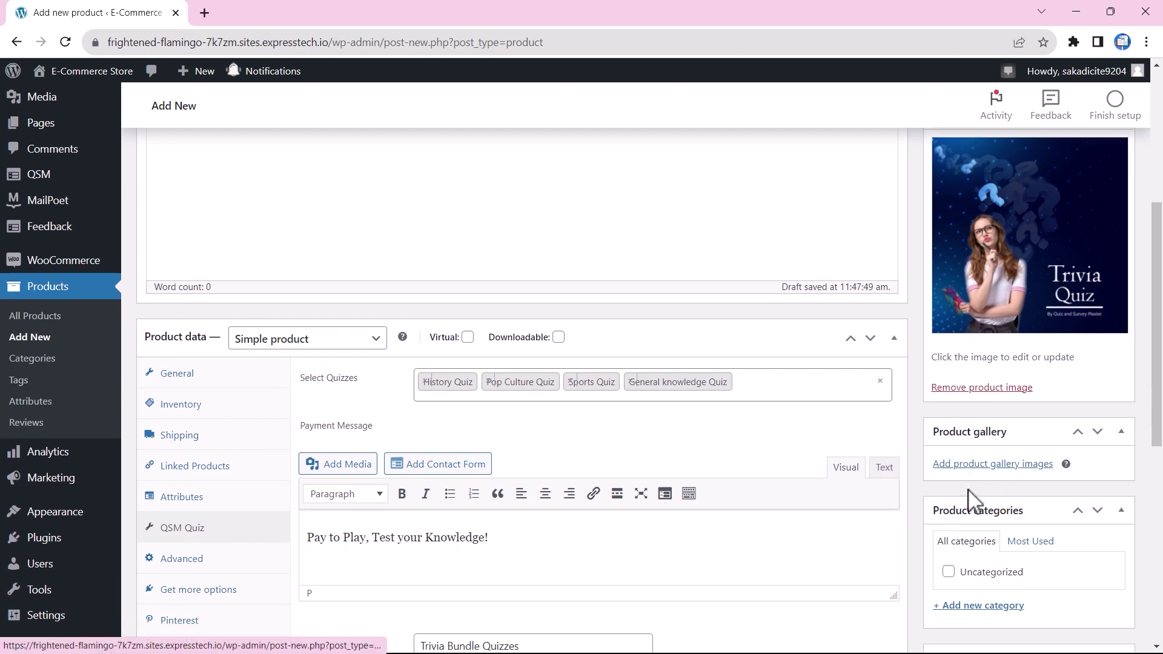
Add 'Trivia quiz' as a new product category name.
{"action": "scroll", "coordinate": [969, 503], "scroll_direction": "down", "scroll_amount": 1}
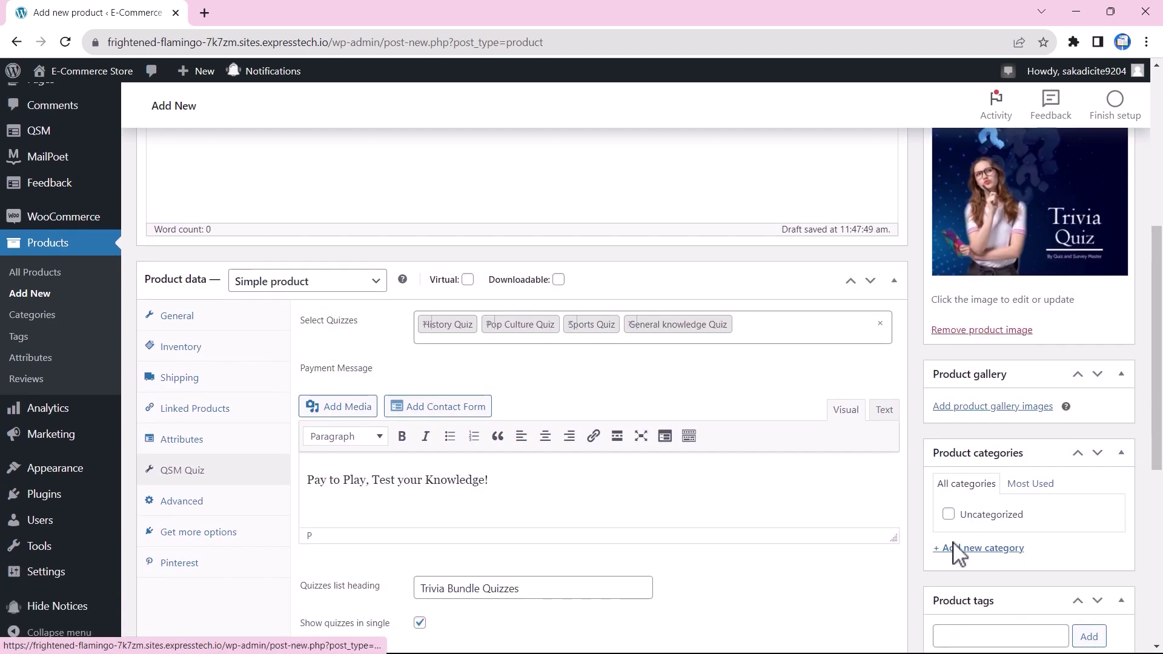
{"action": "left_click", "coordinate": [995, 559]}
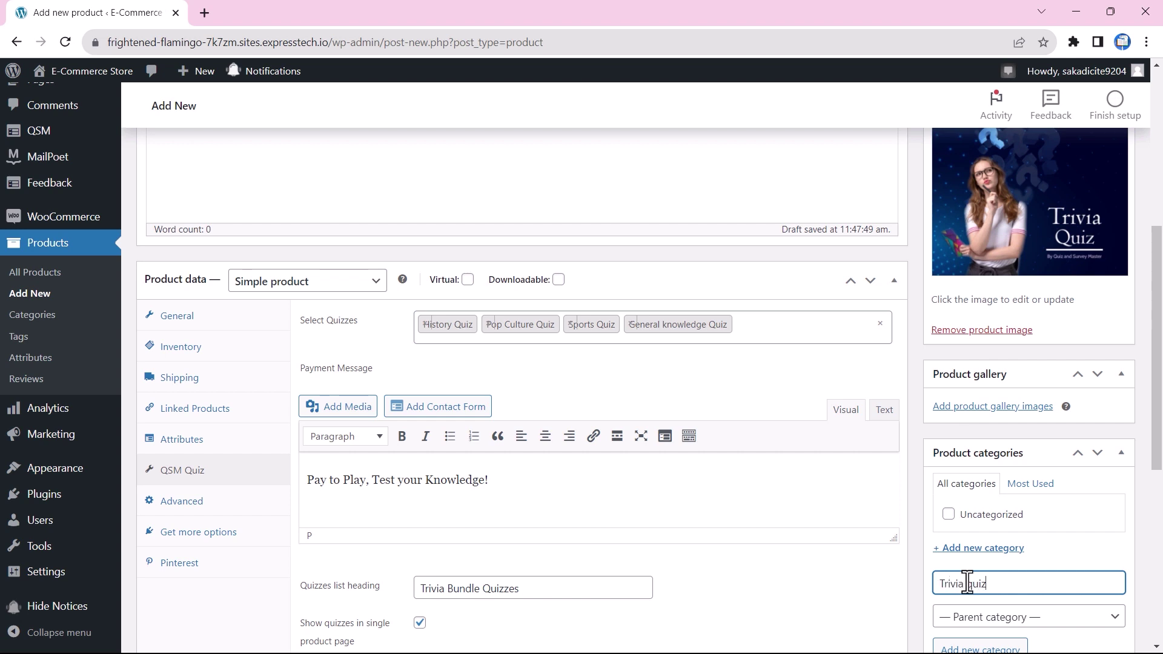
{"action": "scroll", "coordinate": [967, 581], "scroll_direction": "down", "scroll_amount": 1}
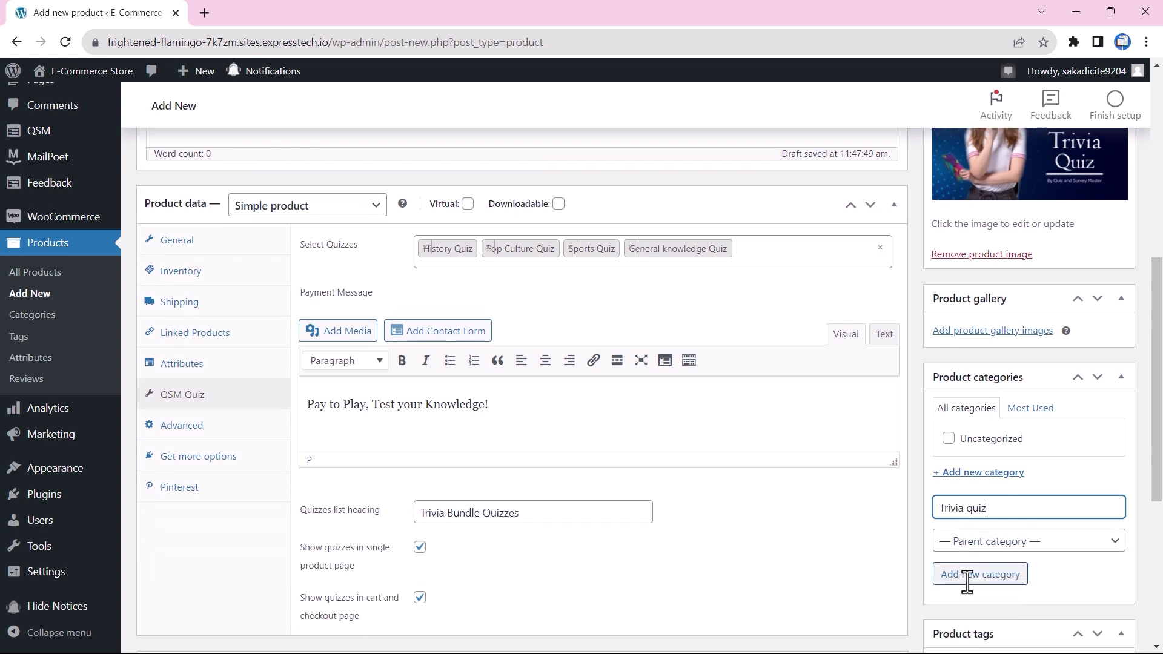
{"action": "left_click", "coordinate": [1069, 580]}
{"action": "scroll", "coordinate": [1069, 580], "scroll_direction": "down", "scroll_amount": 2}
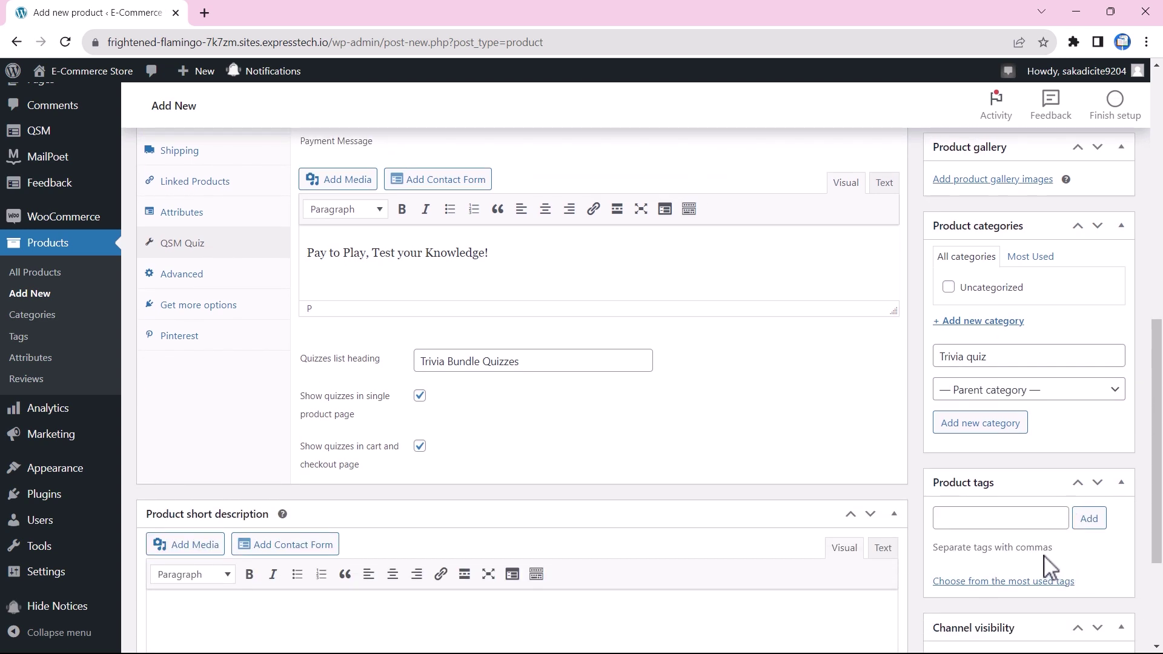
Add tags Trivia quiz, History quiz, General knowledge quiz, Sportz quiz and pop culture quiz.
{"action": "left_click", "coordinate": [982, 519]}
{"action": "type", "text": "Trivia quiz"}
{"action": "left_click", "coordinate": [1079, 522]}
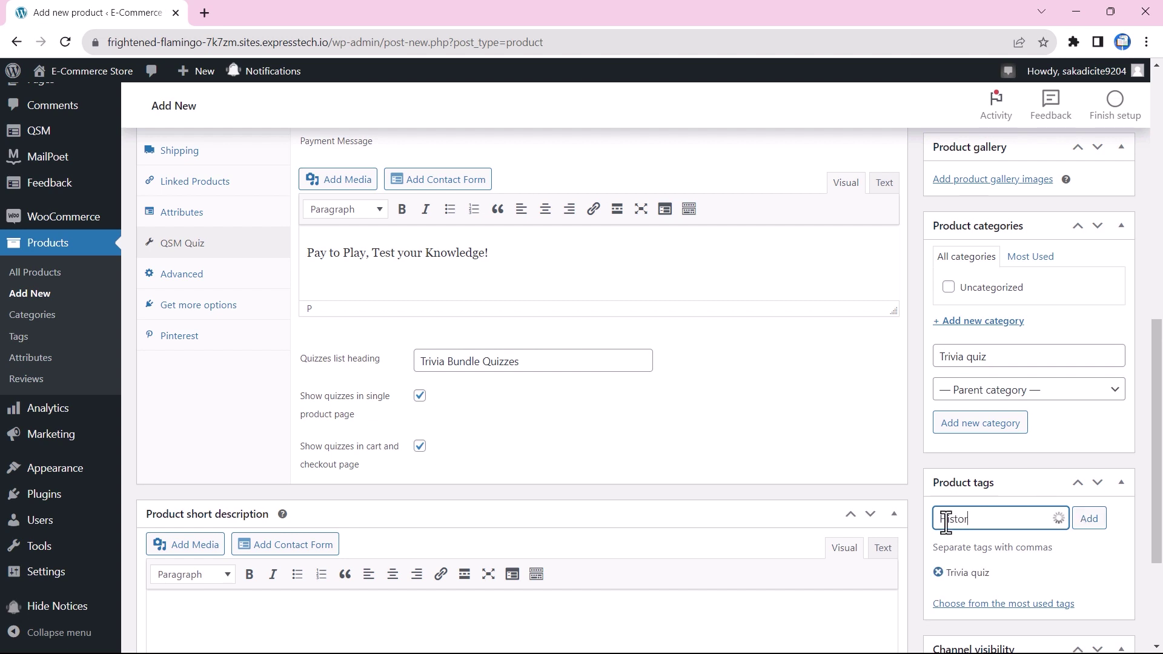
{"action": "type", "text": "History quiz"}
{"action": "left_click", "coordinate": [1089, 519]}
{"action": "type", "text": "General knowledge quiz"}
{"action": "key", "text": "Return"}
{"action": "type", "text": "Sportz quiz"}
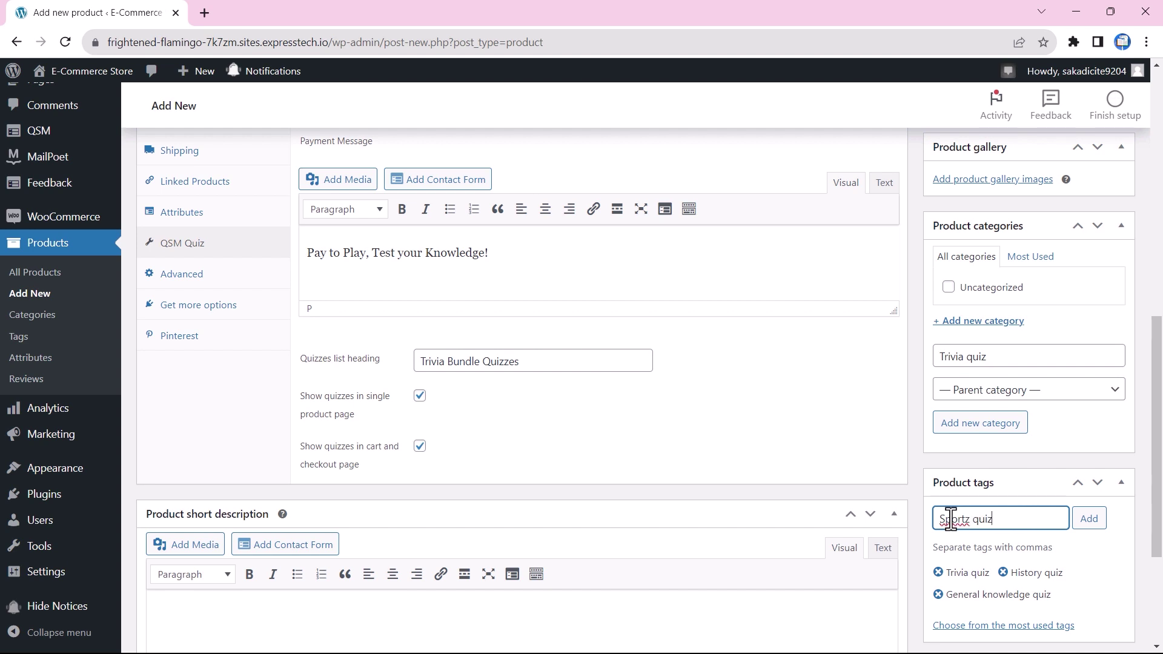
{"action": "key", "text": "Return"}
{"action": "type", "text": "po"}
{"action": "key", "text": "Return"}
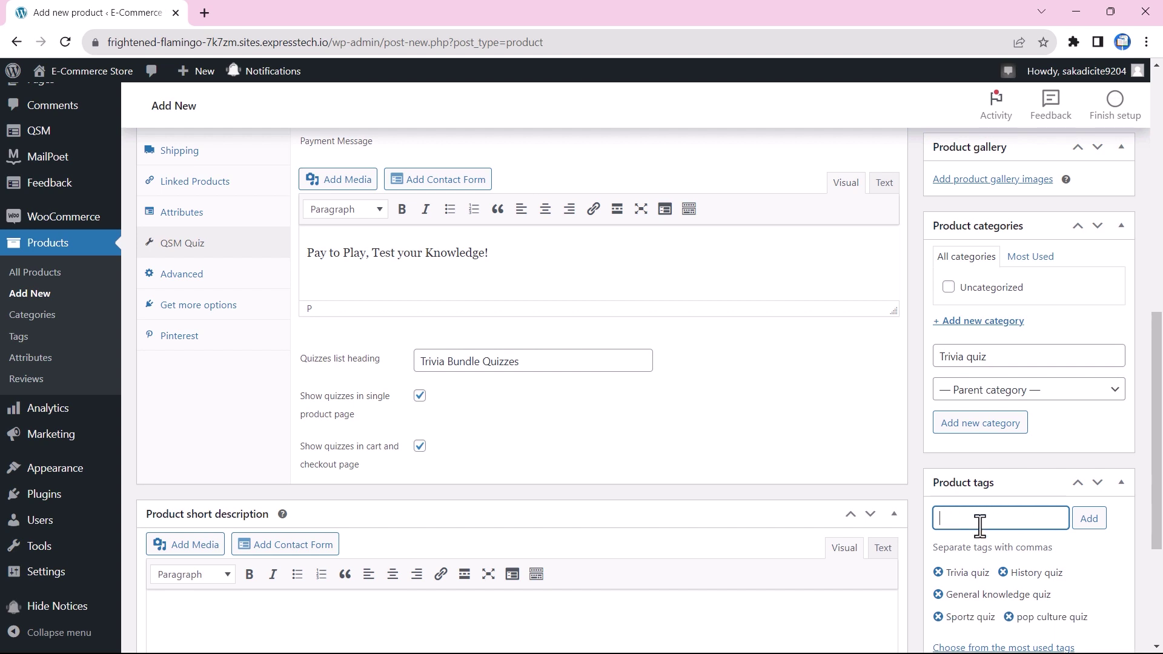
{"action": "scroll", "coordinate": [1011, 527], "scroll_direction": "down", "scroll_amount": 3}
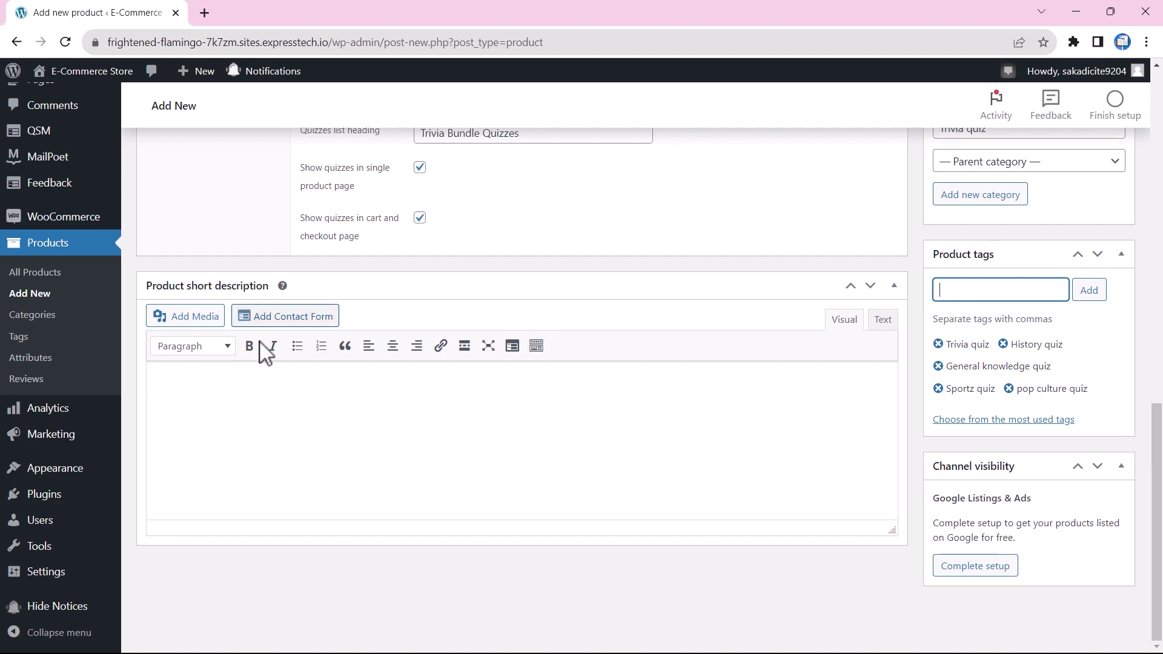
Paste the history-to-pop-culture short description, save the draft, and publish Trivia Quiz.
{"action": "left_click", "coordinate": [273, 387]}
{"action": "type", "text": "A trivia quiz is an engaging and fun way to test your knowledge on a wide range of topics, from history to pop culture."}
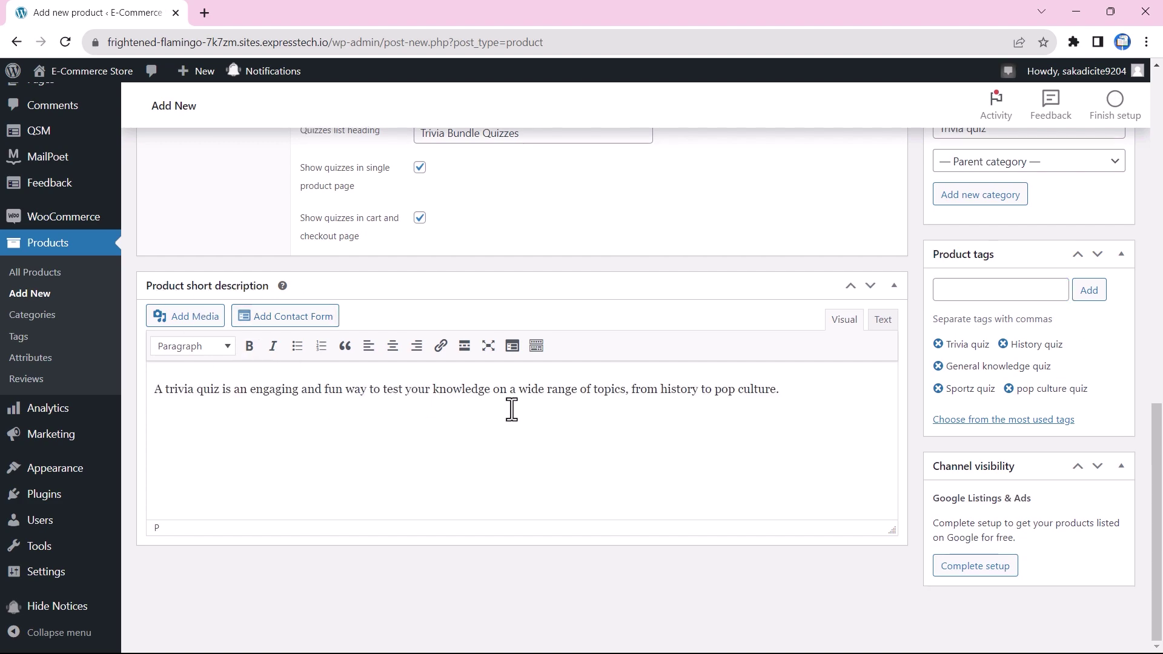
{"action": "scroll", "coordinate": [666, 442], "scroll_direction": "up", "scroll_amount": 15}
{"action": "left_click", "coordinate": [960, 223]}
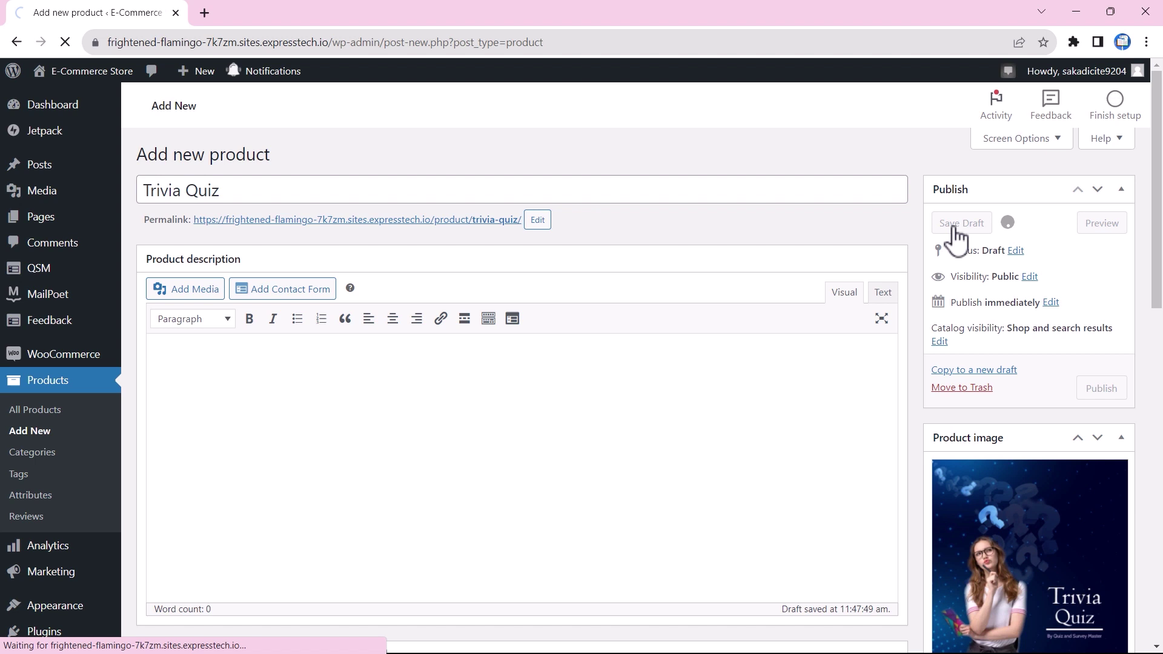
{"action": "left_click", "coordinate": [1101, 391]}
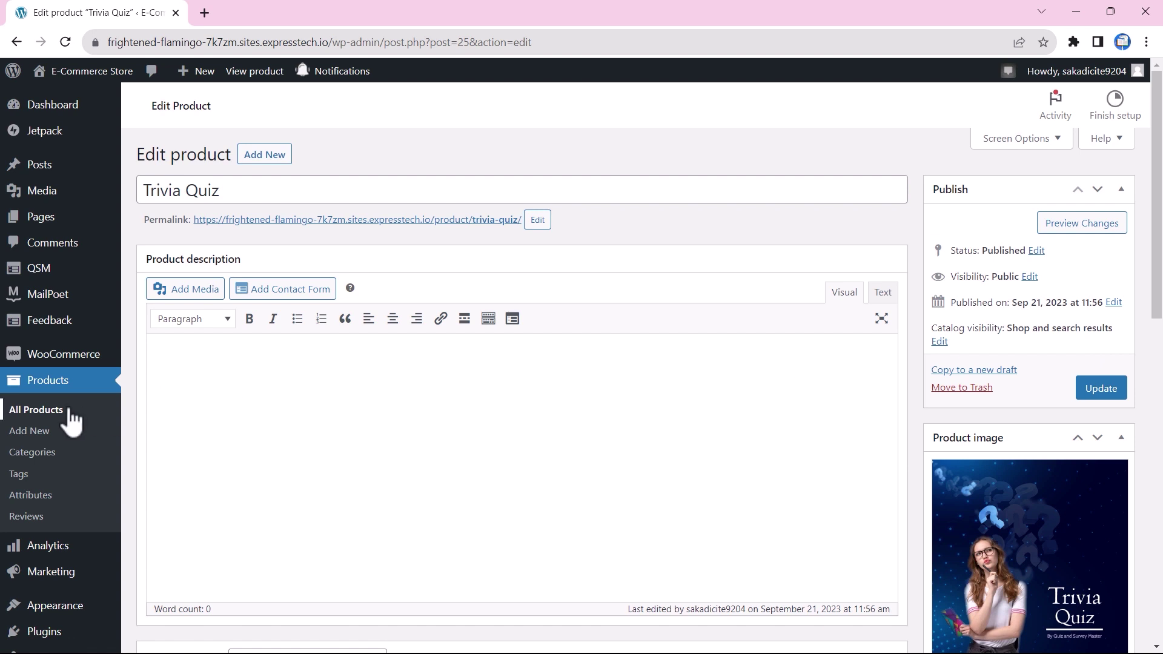
View the live Trivia Quiz page and check its $20.00 price, quiz links, category and tags.
{"action": "left_click", "coordinate": [49, 410]}
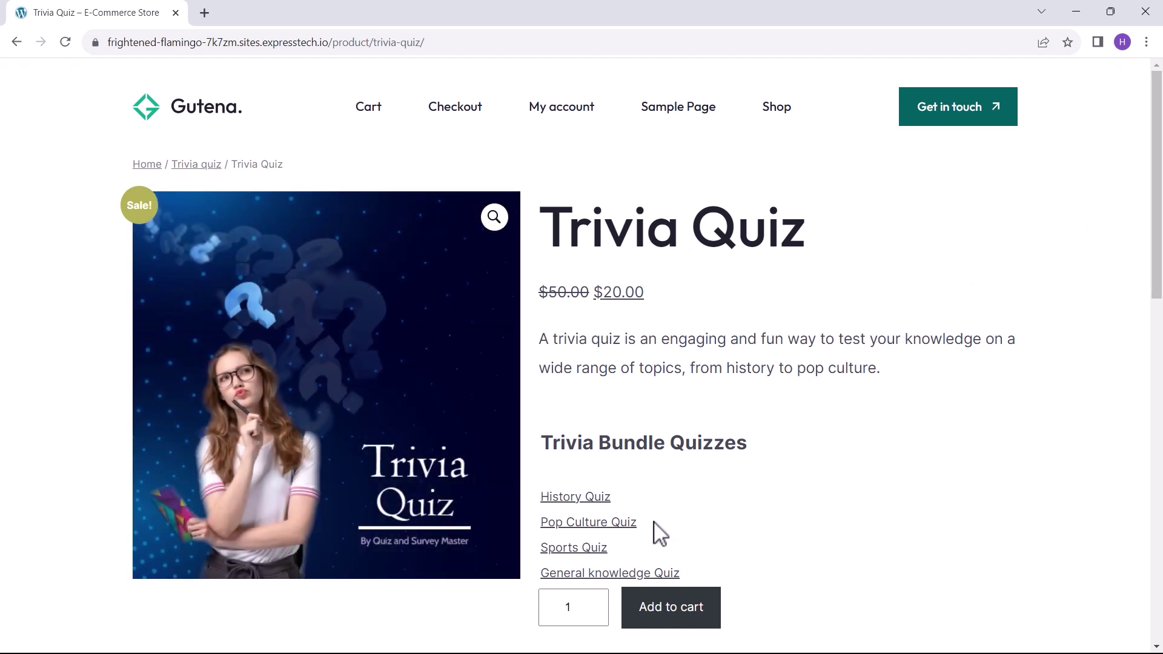
{"action": "scroll", "coordinate": [772, 540], "scroll_direction": "down", "scroll_amount": 5}
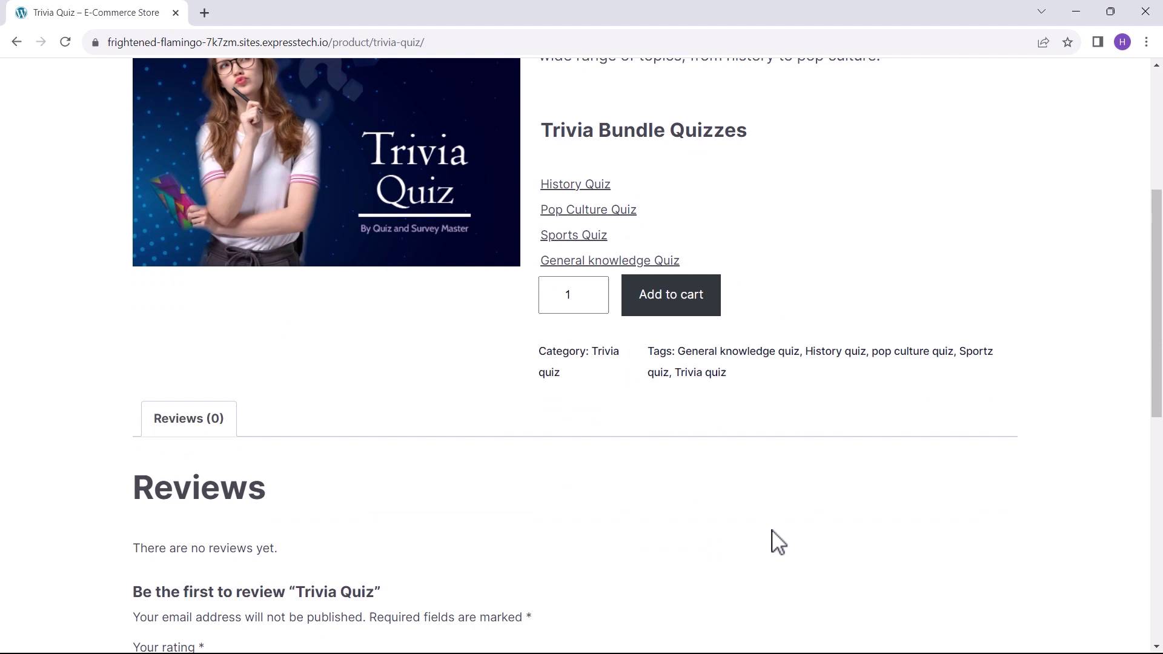
{"action": "scroll", "coordinate": [773, 532], "scroll_direction": "down", "scroll_amount": 8}
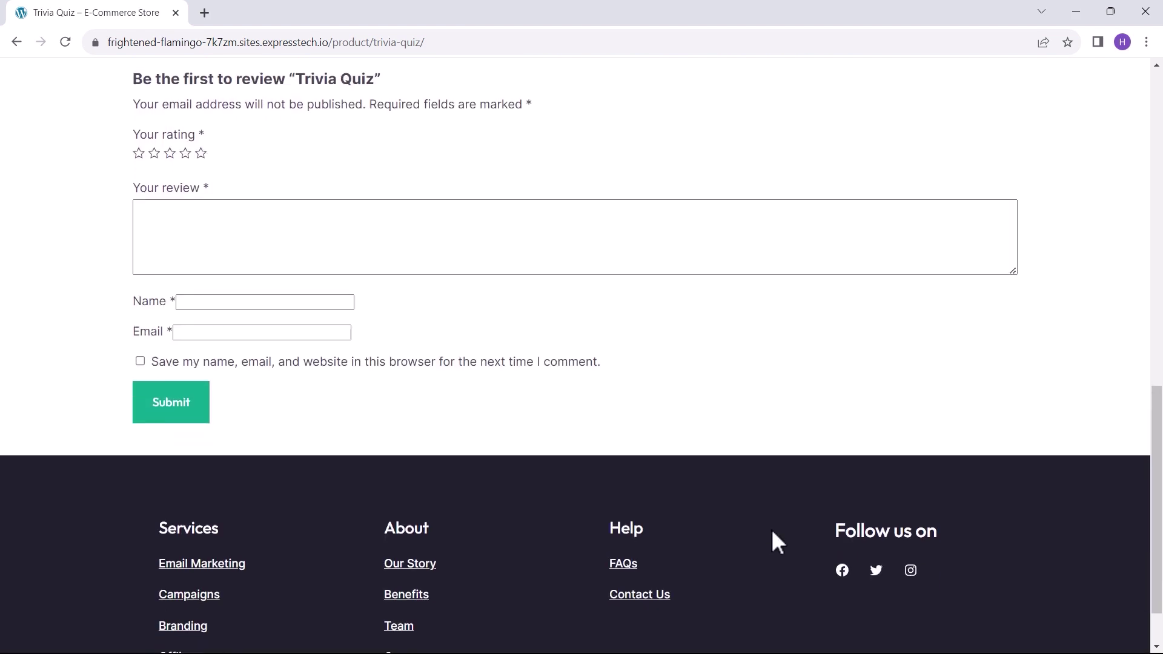
{"action": "scroll", "coordinate": [771, 529], "scroll_direction": "up", "scroll_amount": 8}
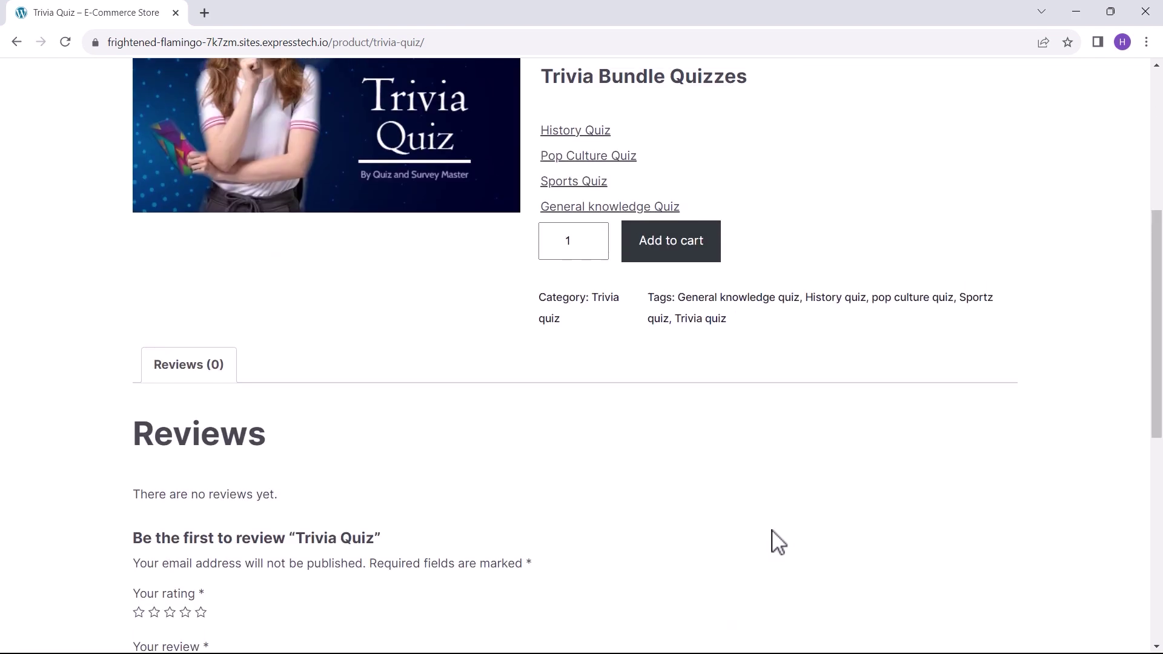
{"action": "scroll", "coordinate": [778, 540], "scroll_direction": "up", "scroll_amount": 6}
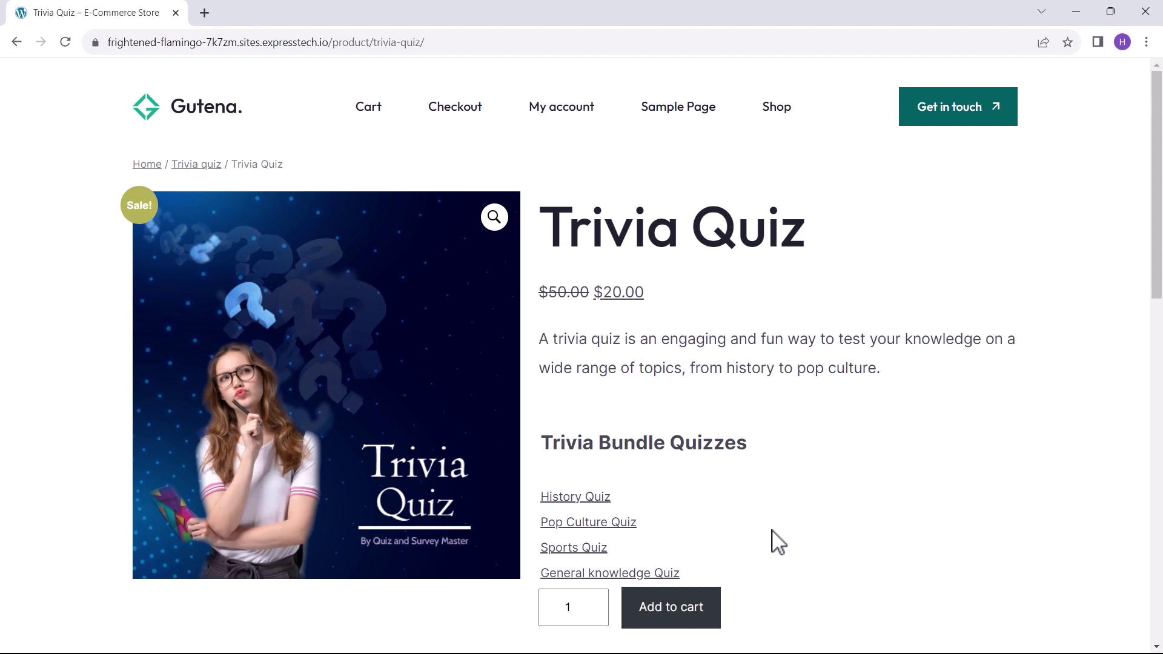